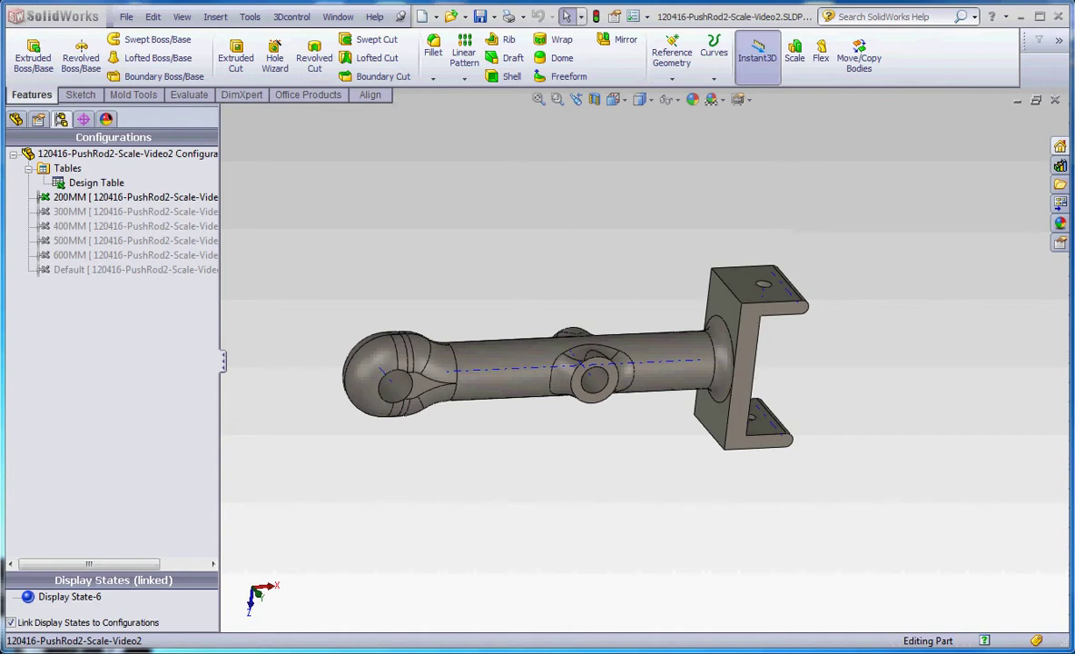
Step: Activate the 400MM, then 500MM configurations, fit the rod in view, and return to the feature tree
click(88, 212)
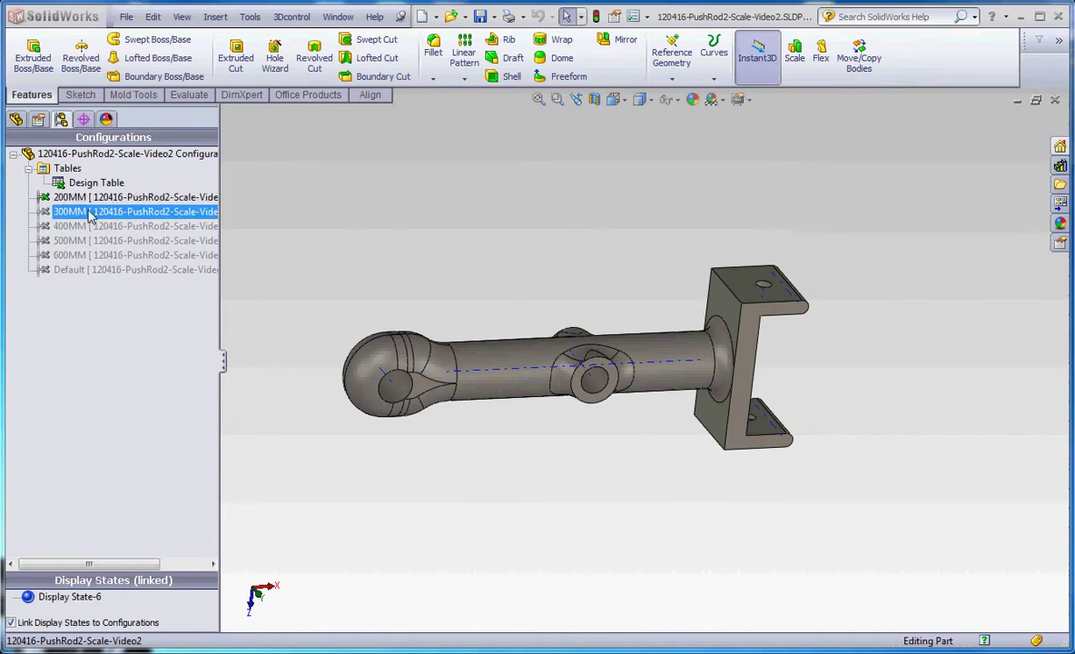
double_click(95, 226)
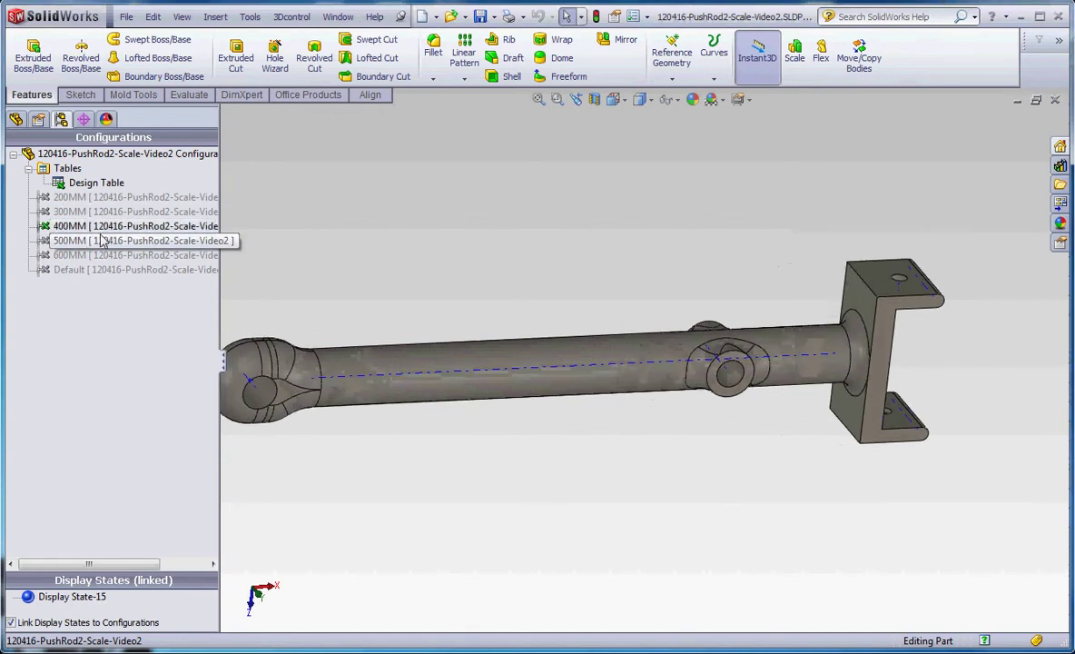
double_click(102, 240)
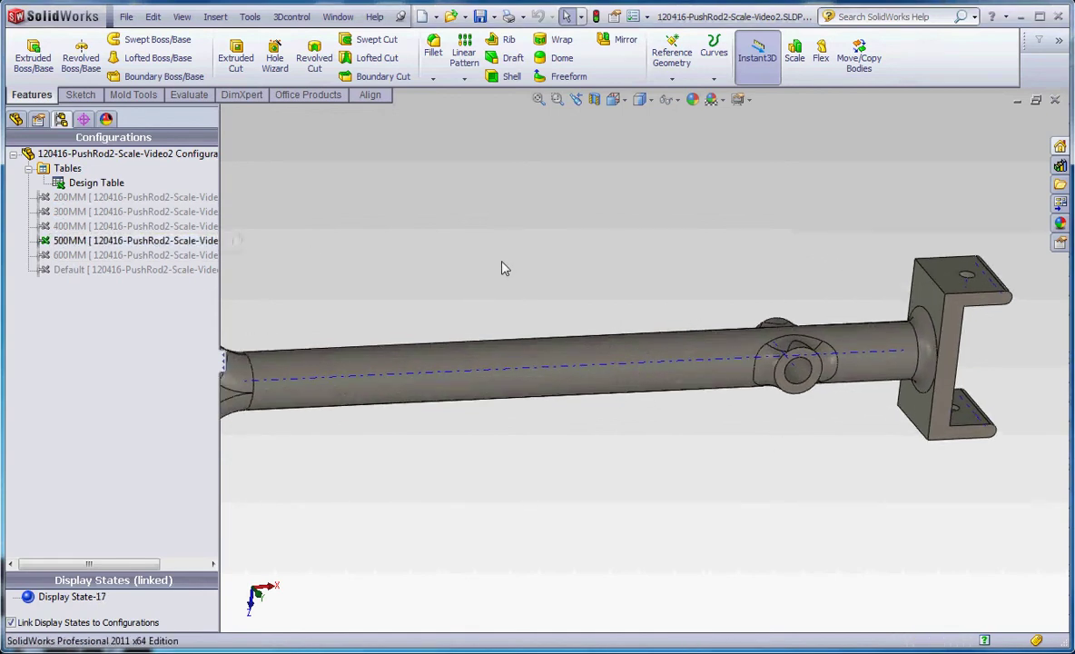
key(z)
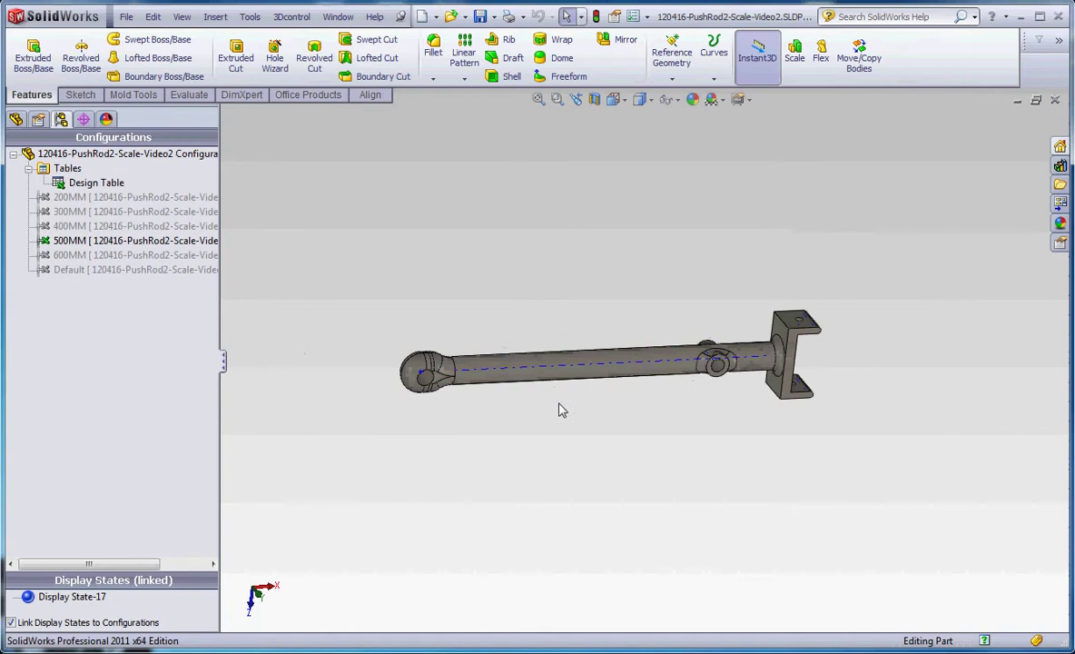
scroll(560, 410, down, 3)
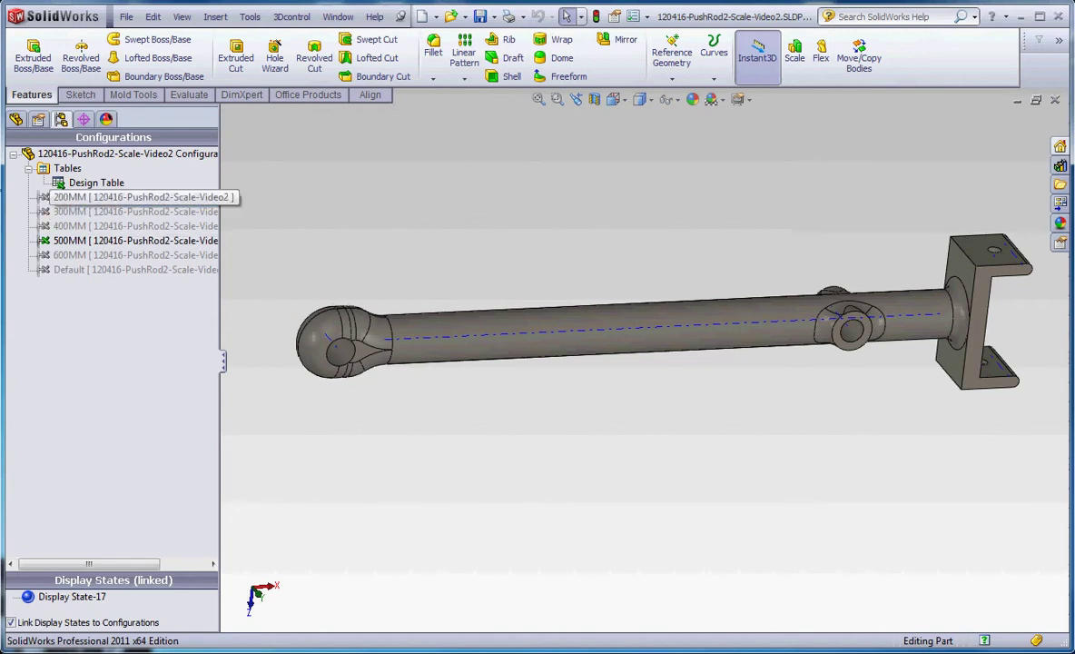
click(61, 160)
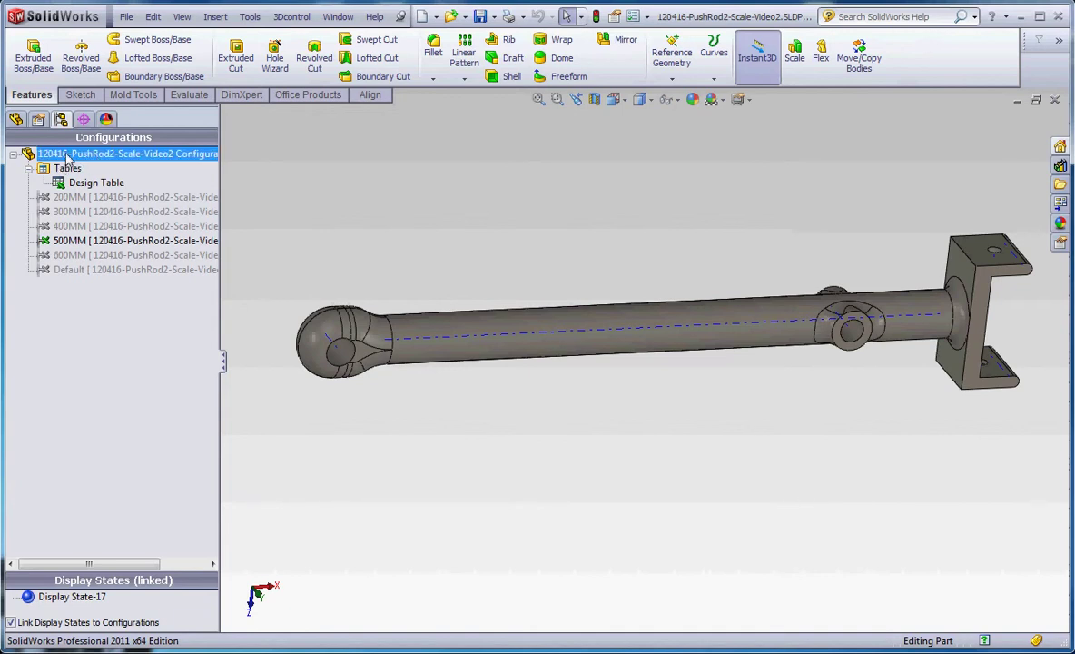
click(16, 120)
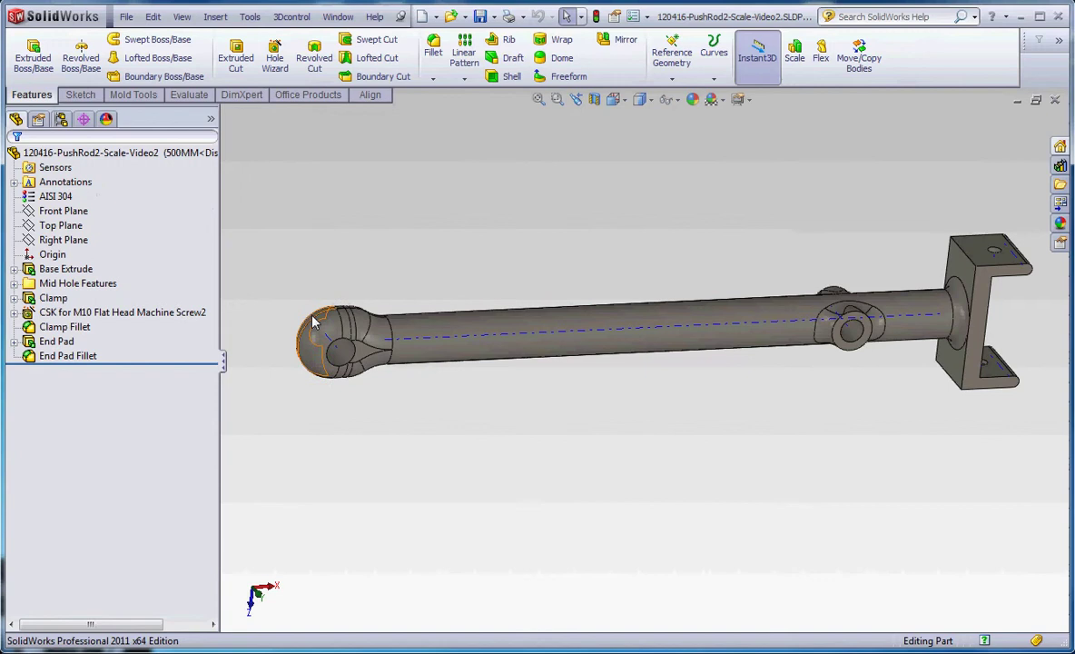
Step: Start a linear pattern along the rod's Axis<1>, reversed toward the ball end
click(464, 53)
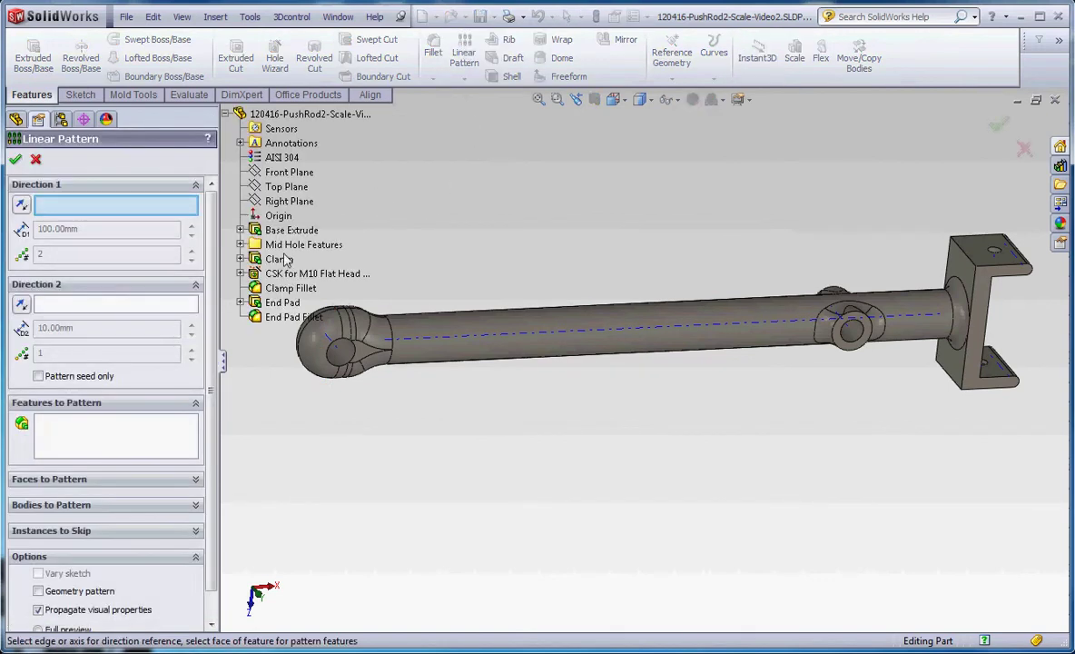
click(636, 325)
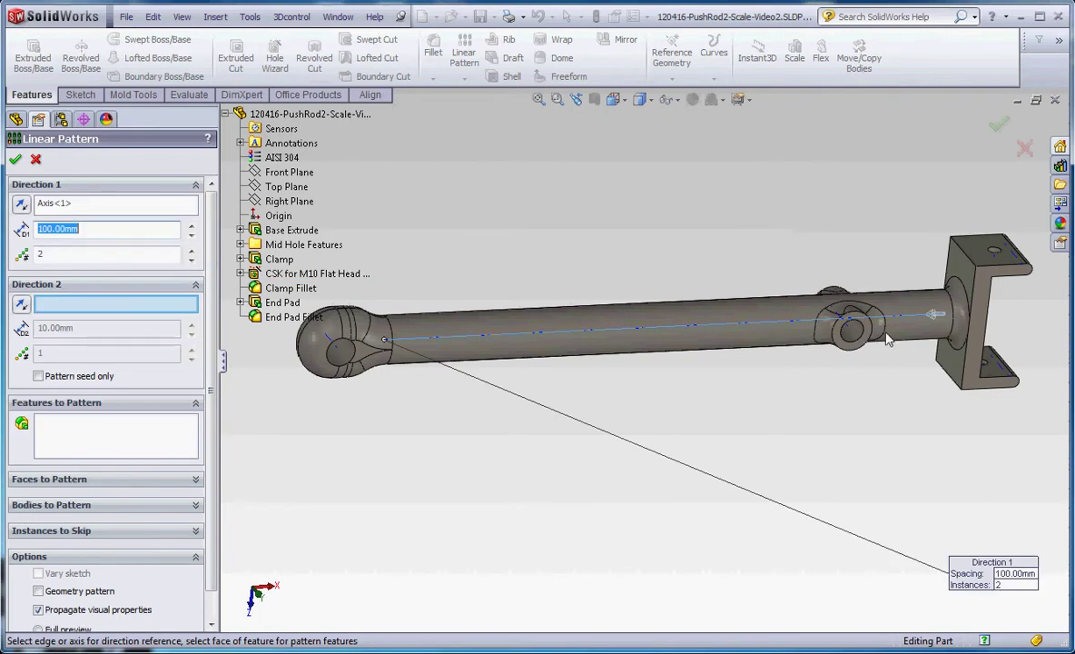
click(960, 315)
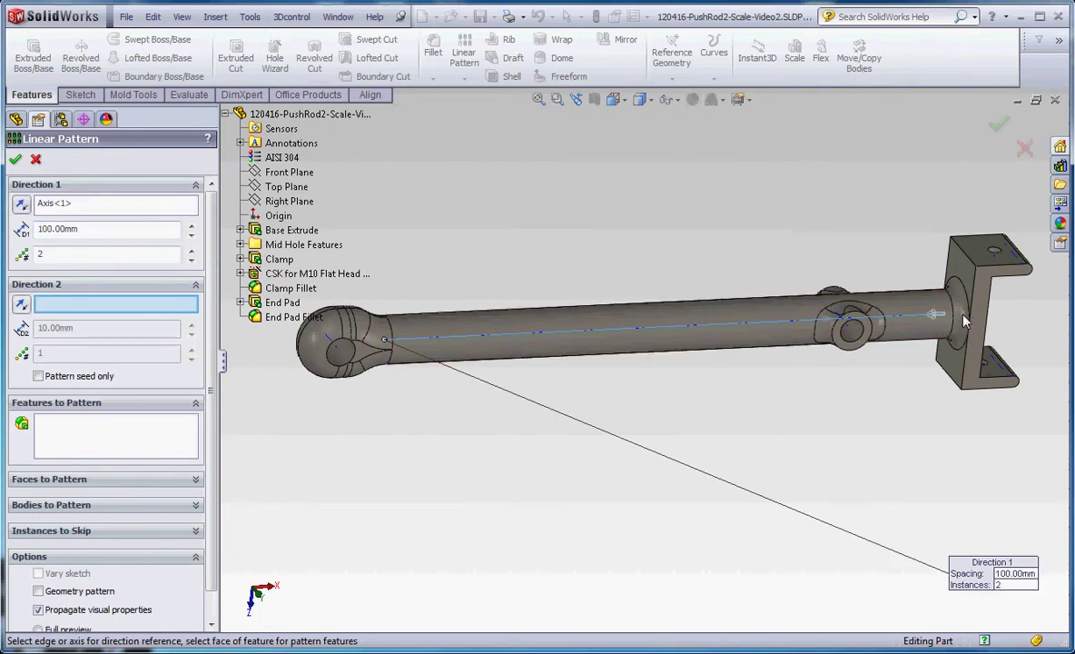
click(21, 205)
click(21, 206)
scroll(853, 345, down, 3)
Step: Pattern Mid Hole Boss, Mid Hole and Mid Hole Fillet, creating LPattern1 with two instances 100 mm apart
click(817, 359)
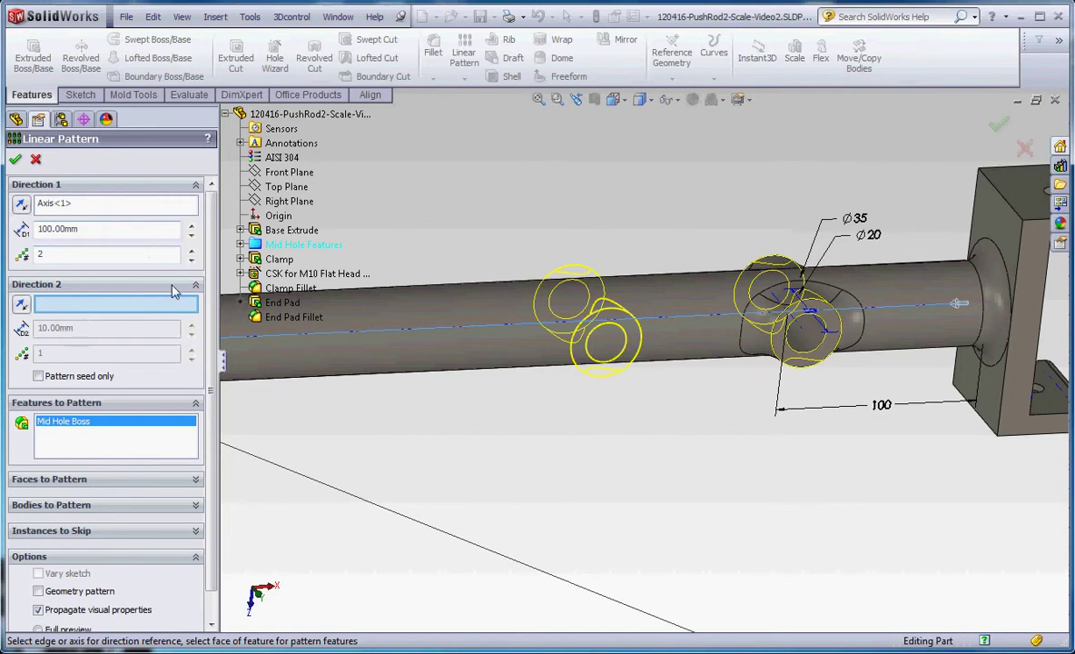
click(86, 208)
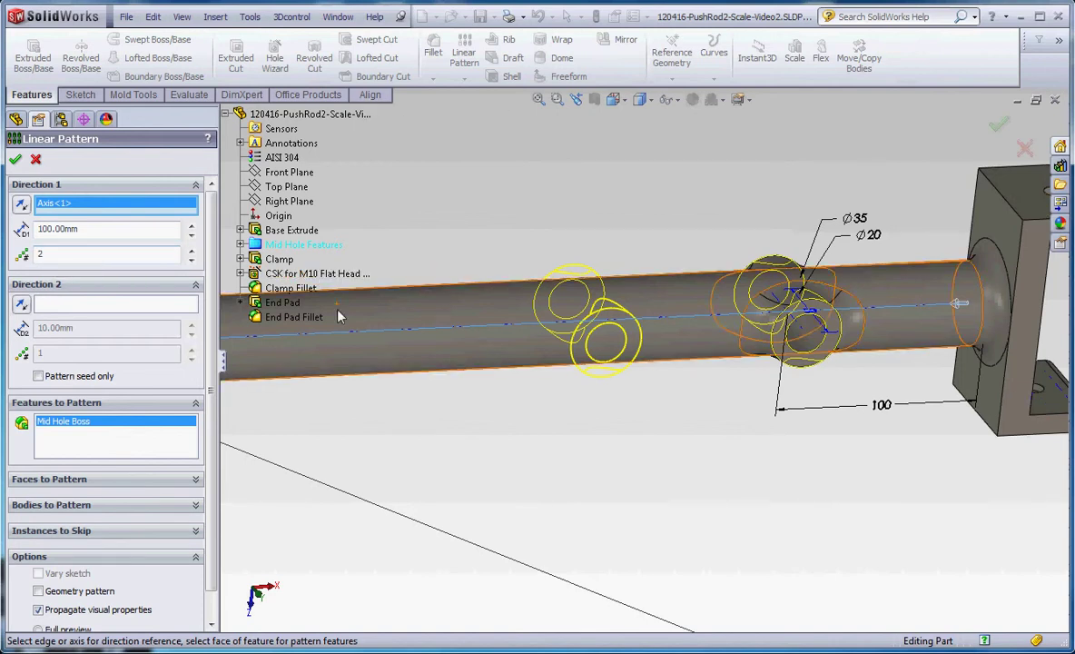
click(133, 436)
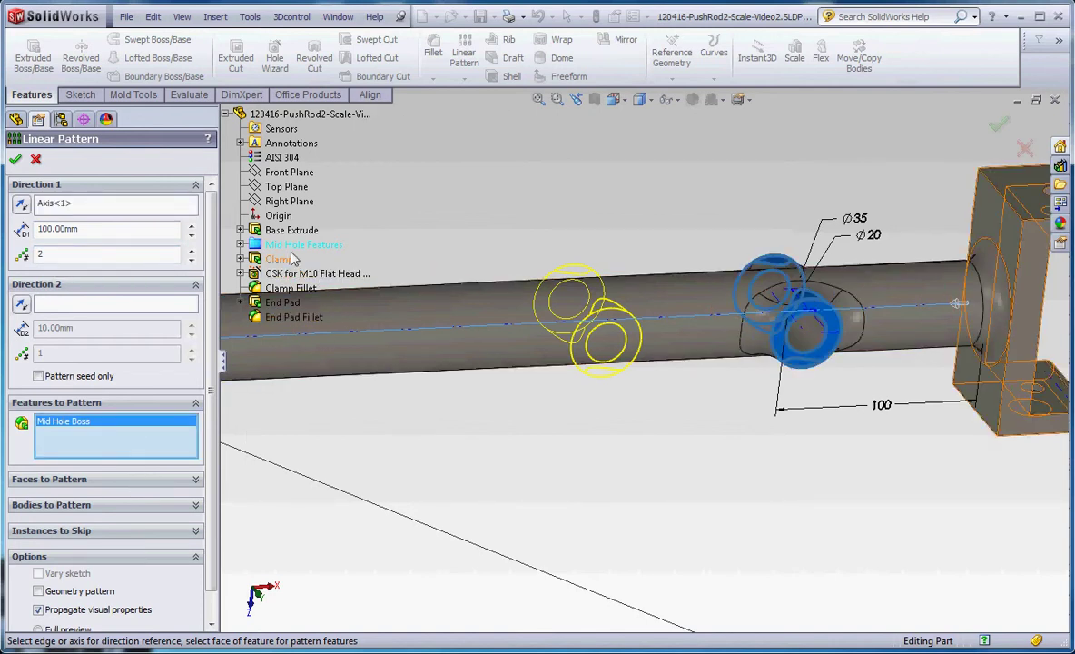
click(240, 245)
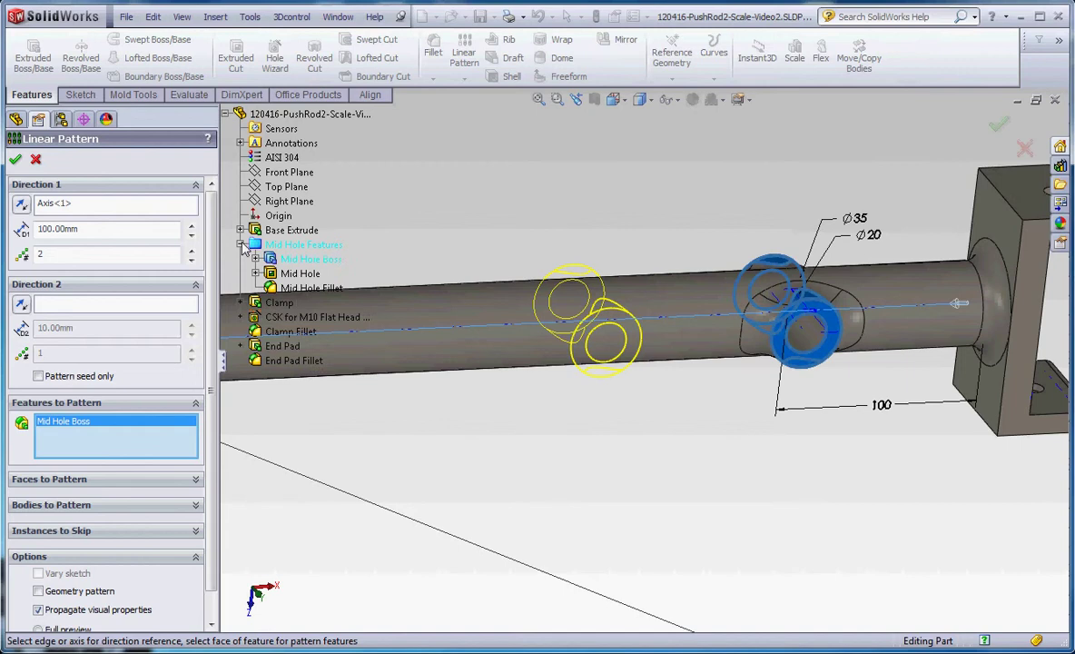
click(301, 274)
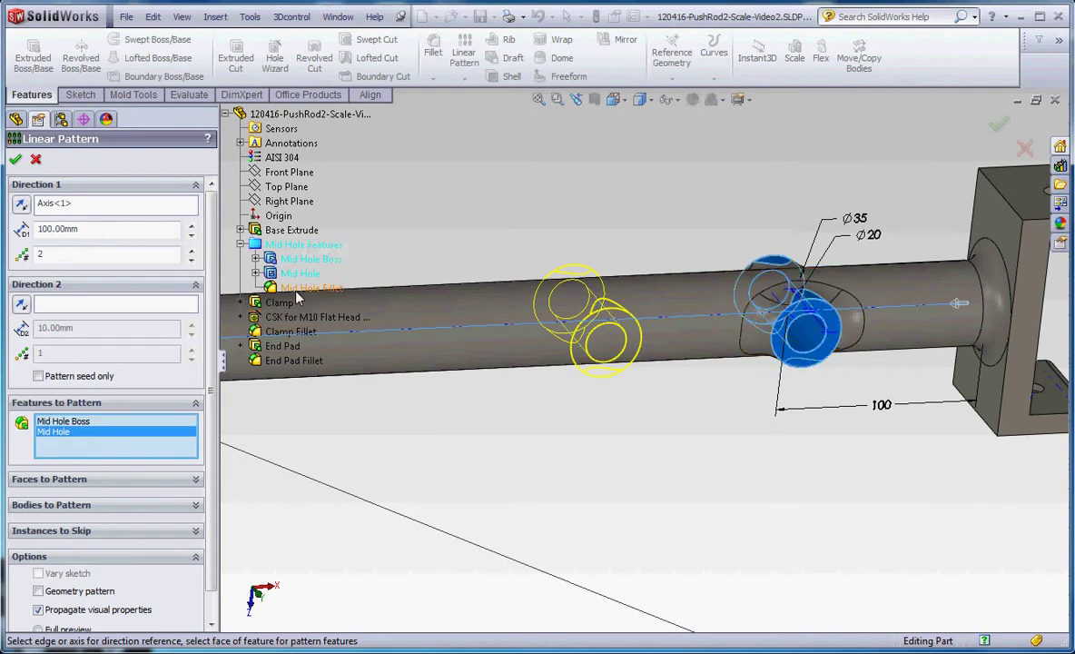
click(302, 288)
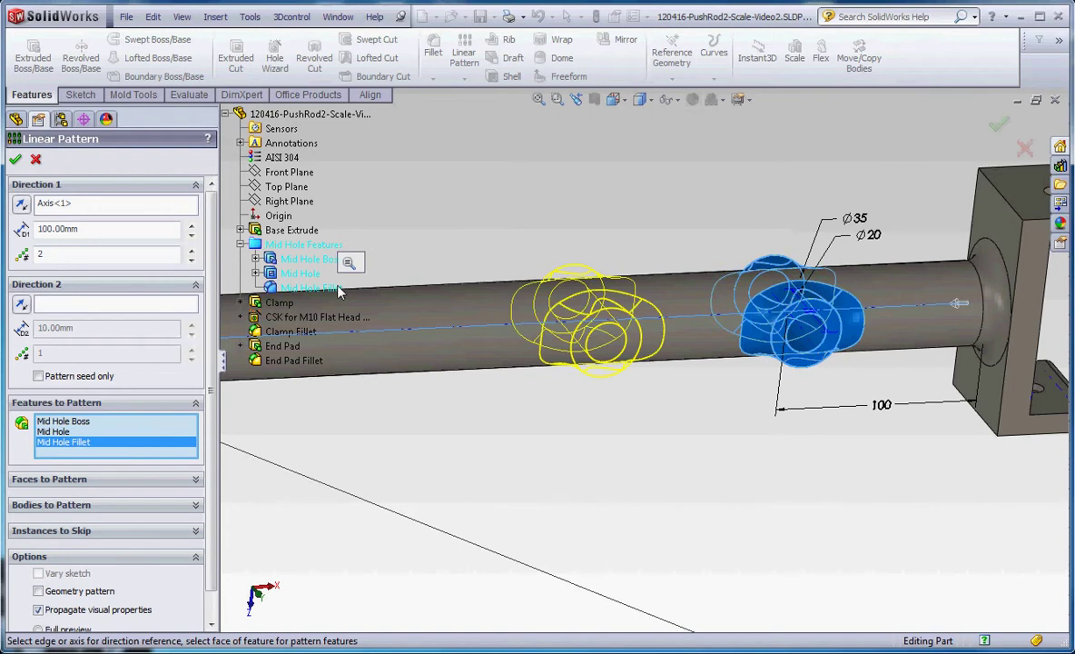
click(17, 161)
Step: Activate the 200MM configuration, rebuild it, and dismiss the error report
scroll(513, 231, up, 2)
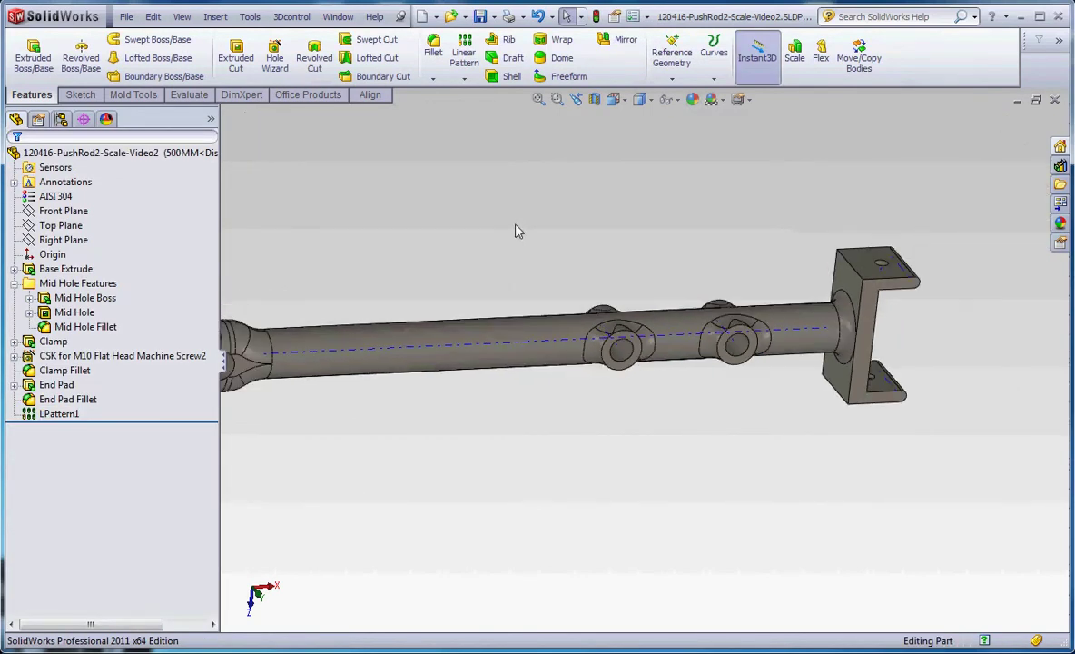
scroll(676, 379, up, 3)
scroll(674, 379, down, 3)
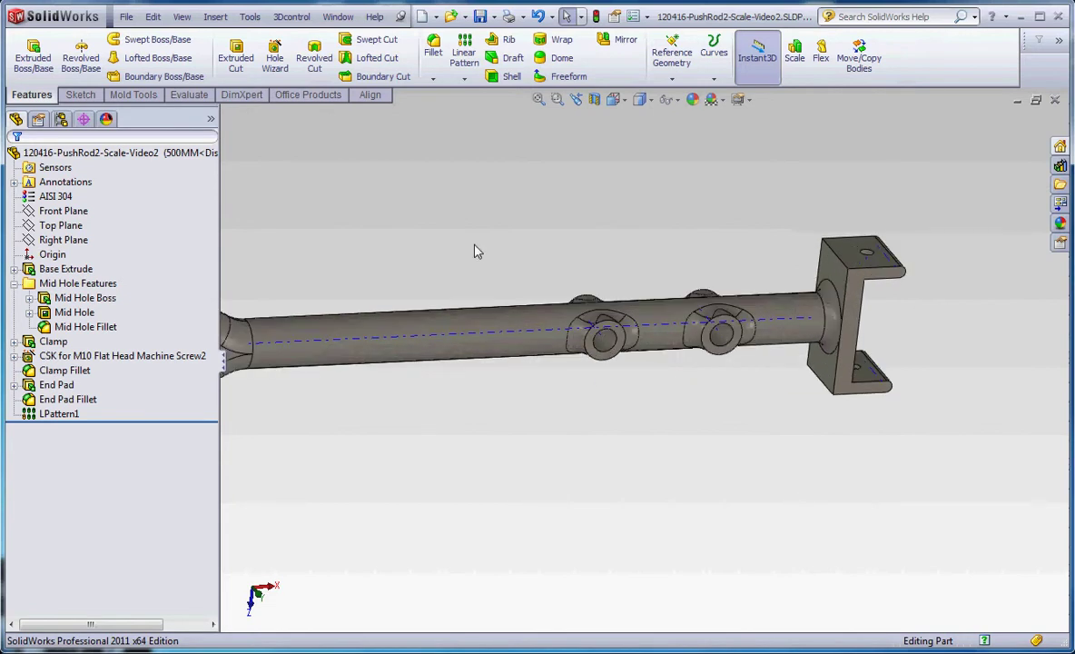
click(61, 119)
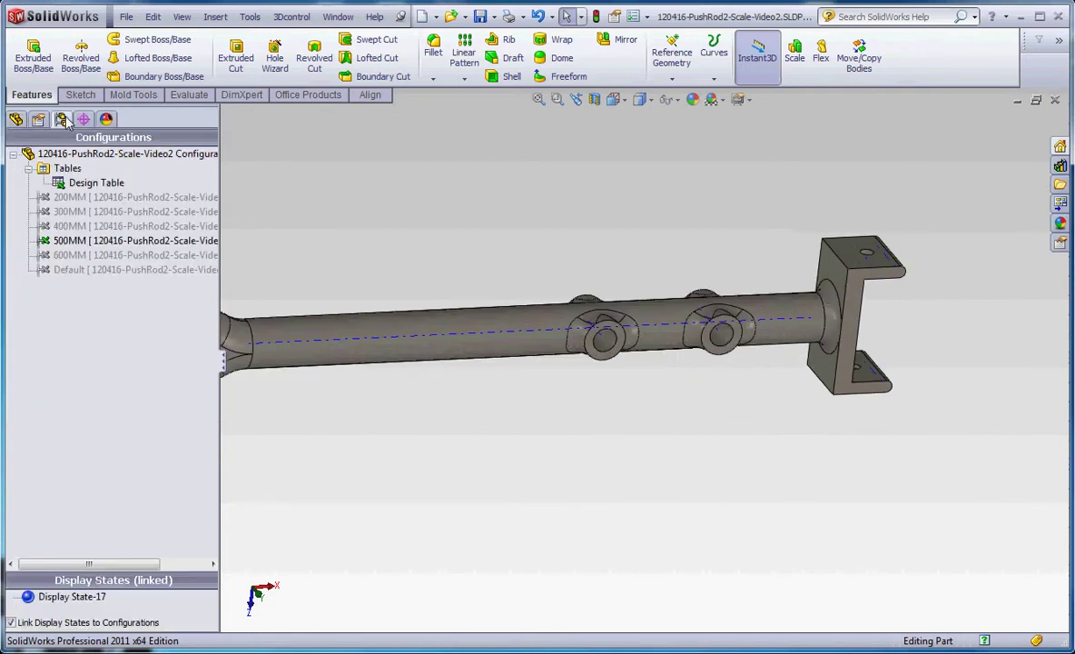
double_click(78, 211)
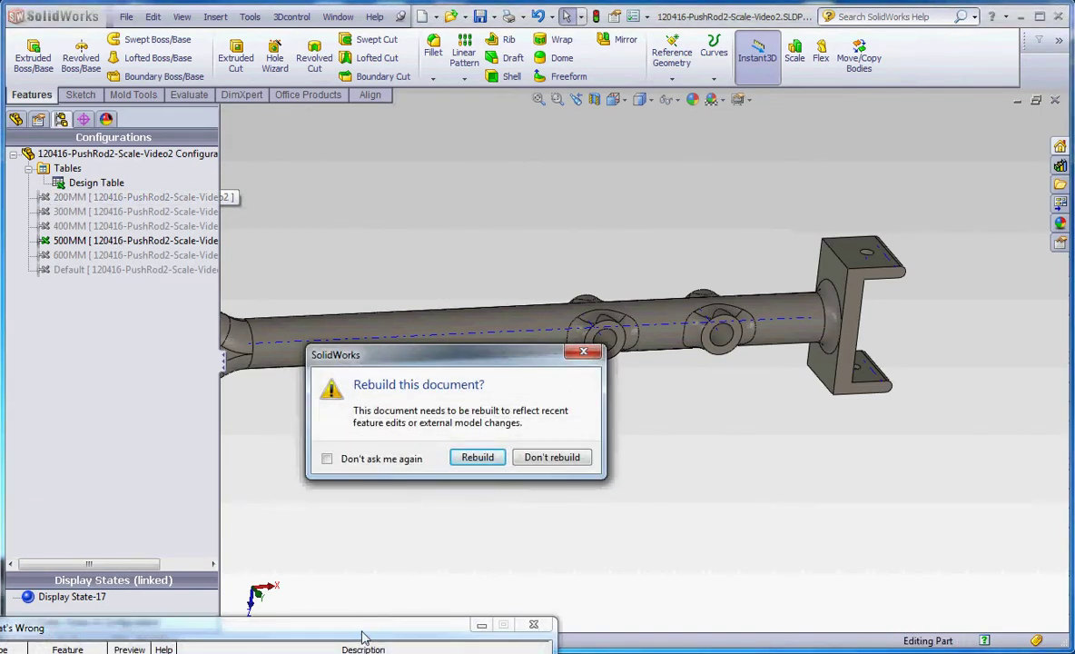
click(481, 457)
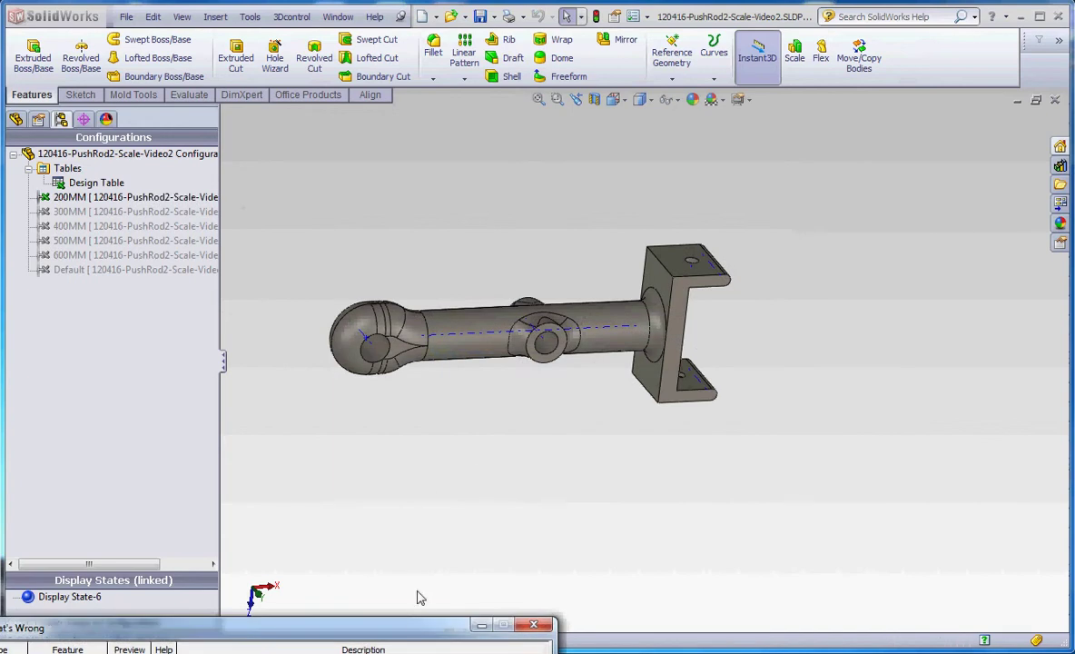
click(534, 623)
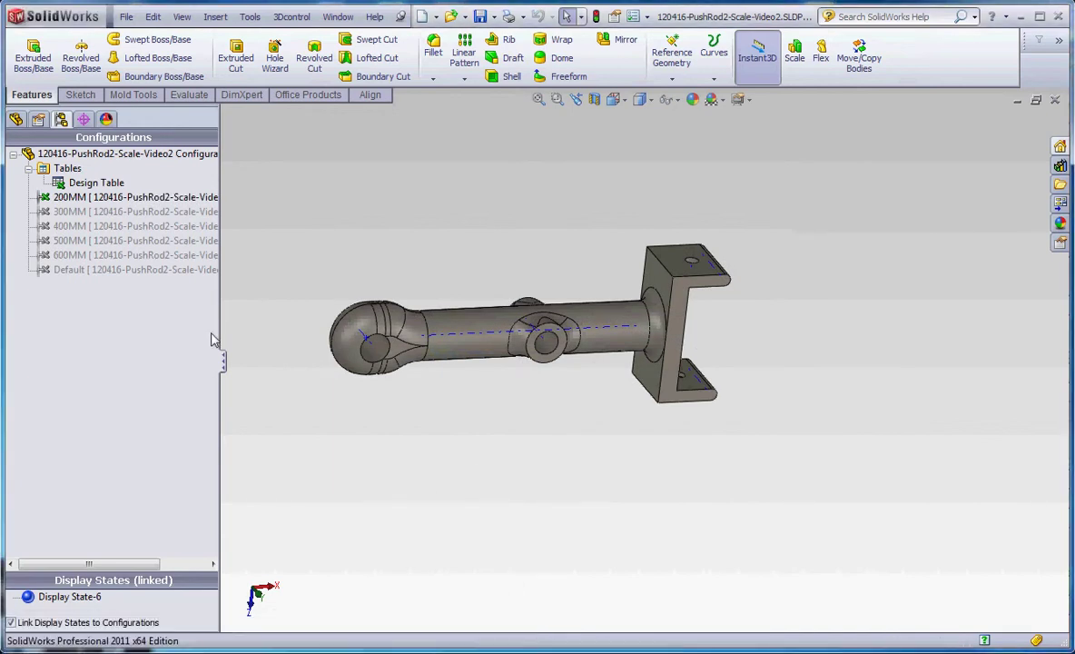
Step: Step through the 300MM, 400MM, 500MM and 600MM configurations and fit the full rod in view
double_click(102, 212)
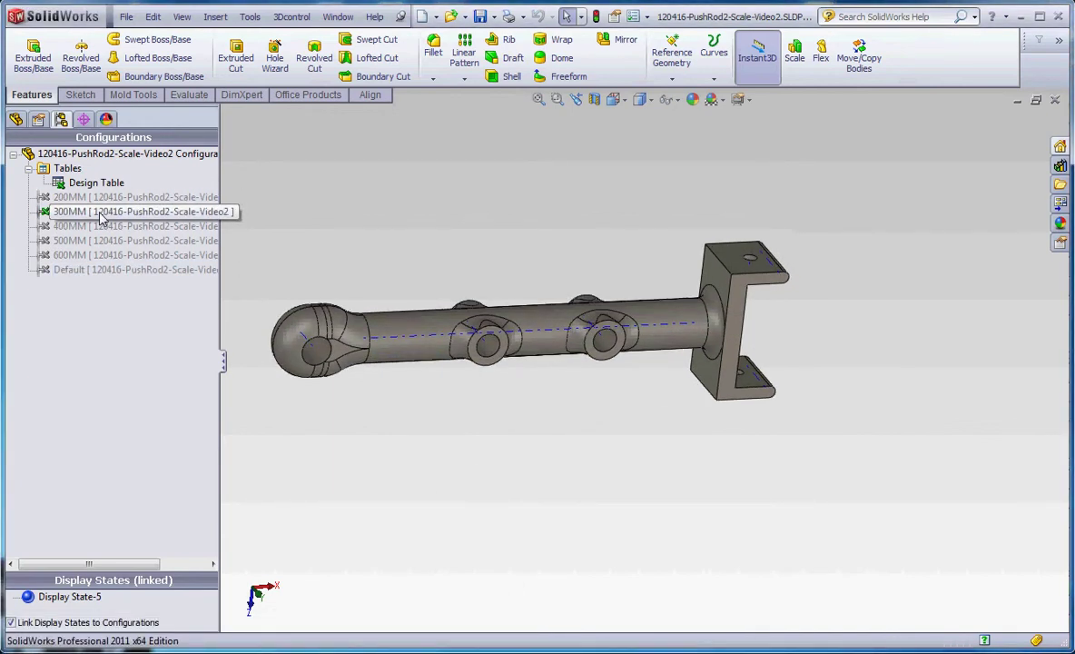
double_click(108, 228)
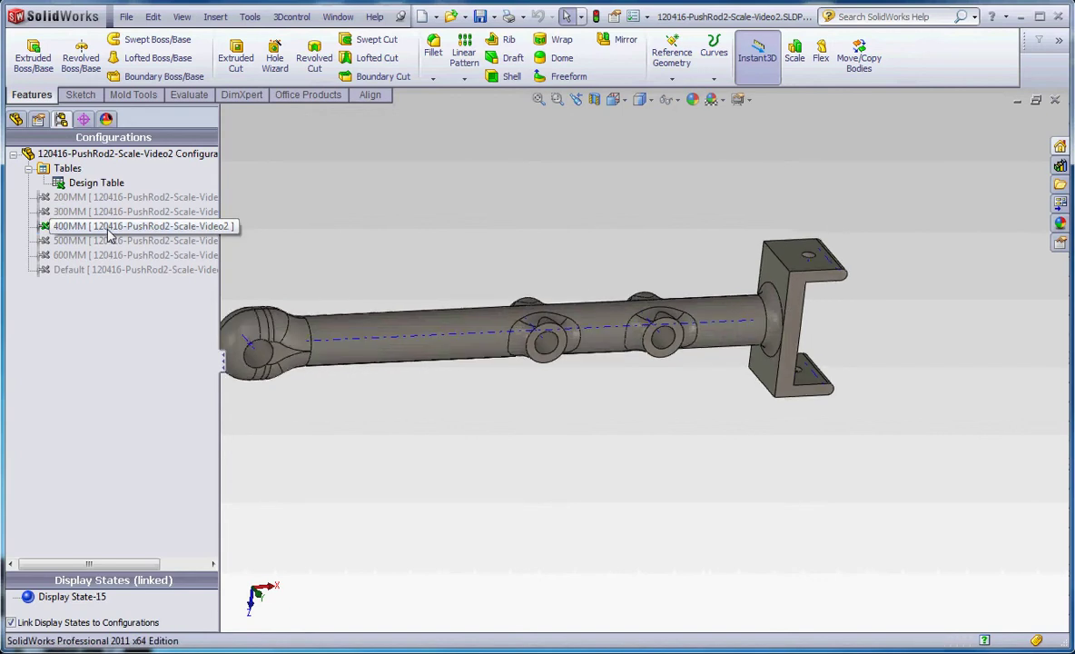
double_click(111, 242)
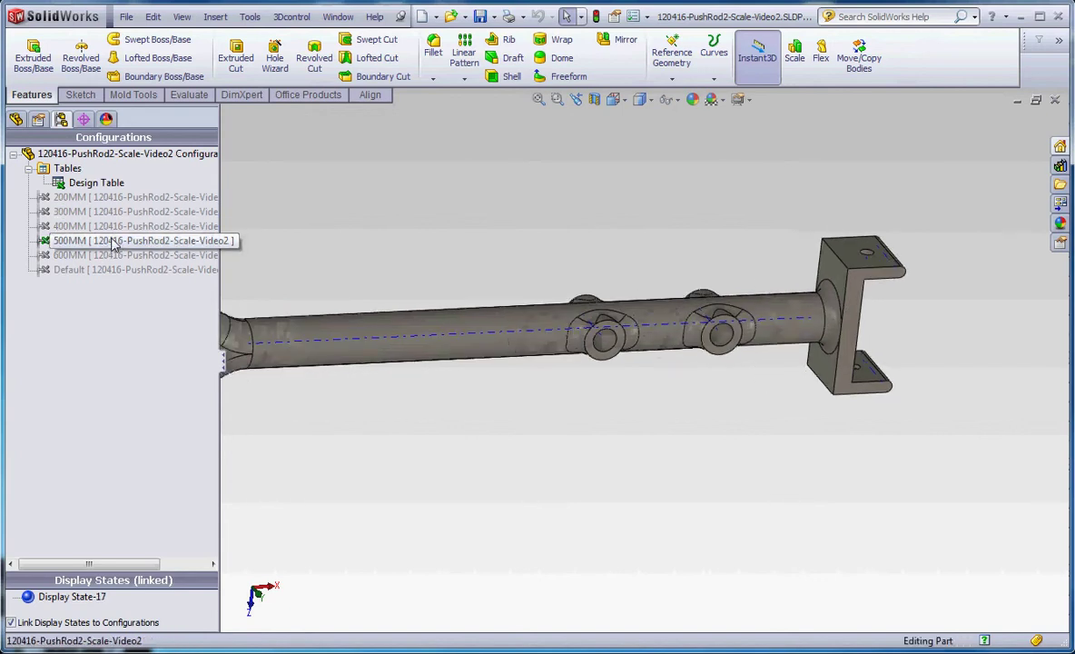
double_click(109, 255)
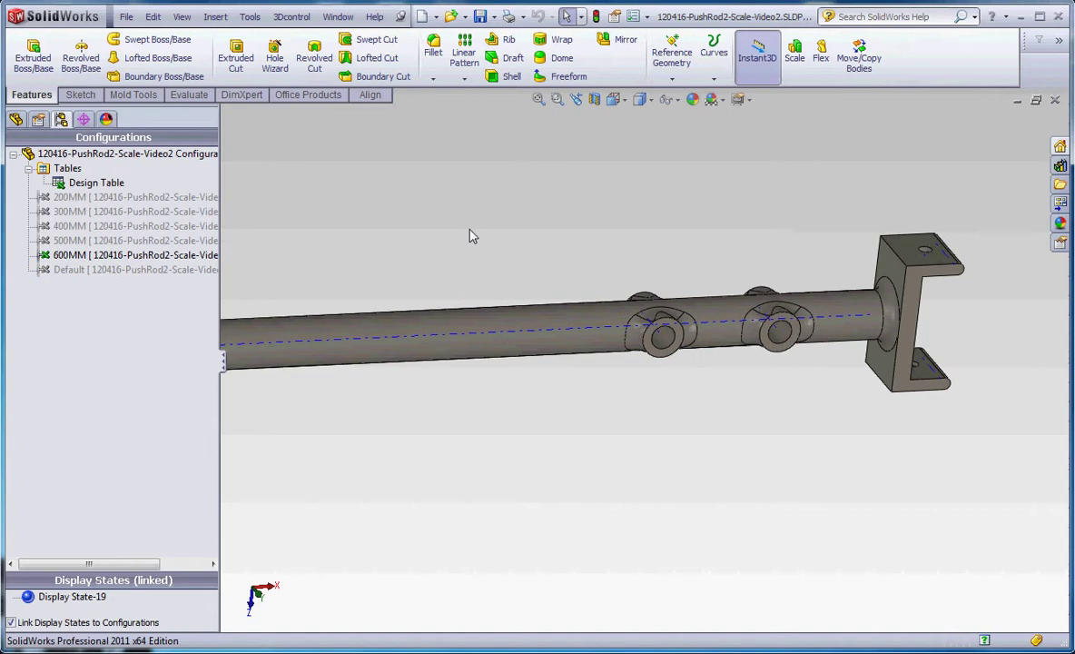
key(z)
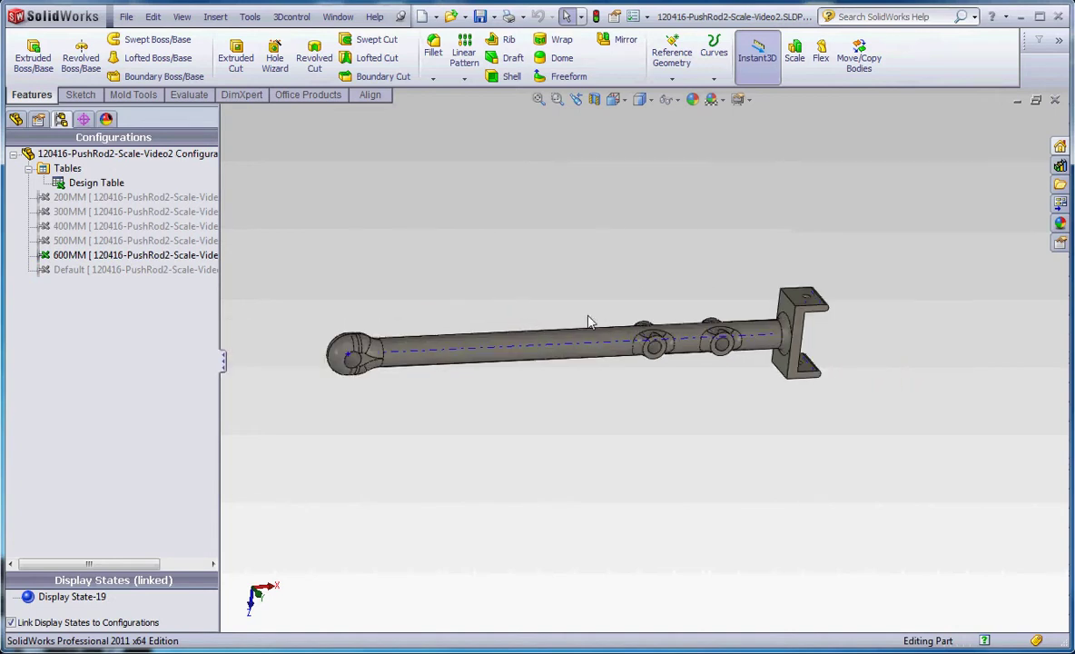
scroll(556, 386, down, 2)
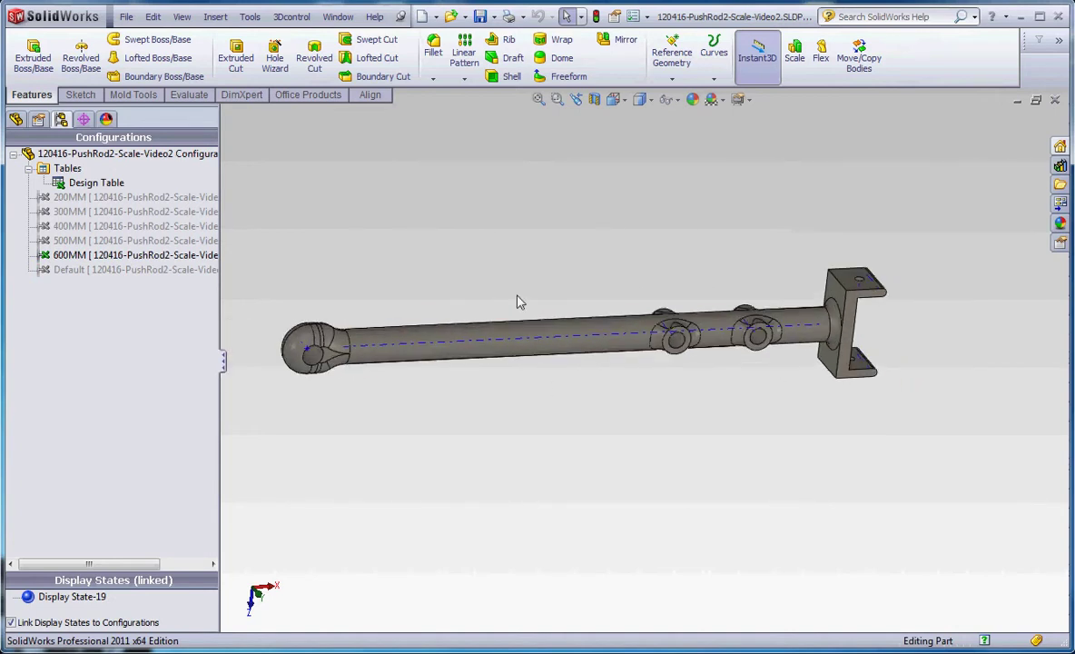
scroll(522, 304, up, 2)
scroll(523, 304, down, 1)
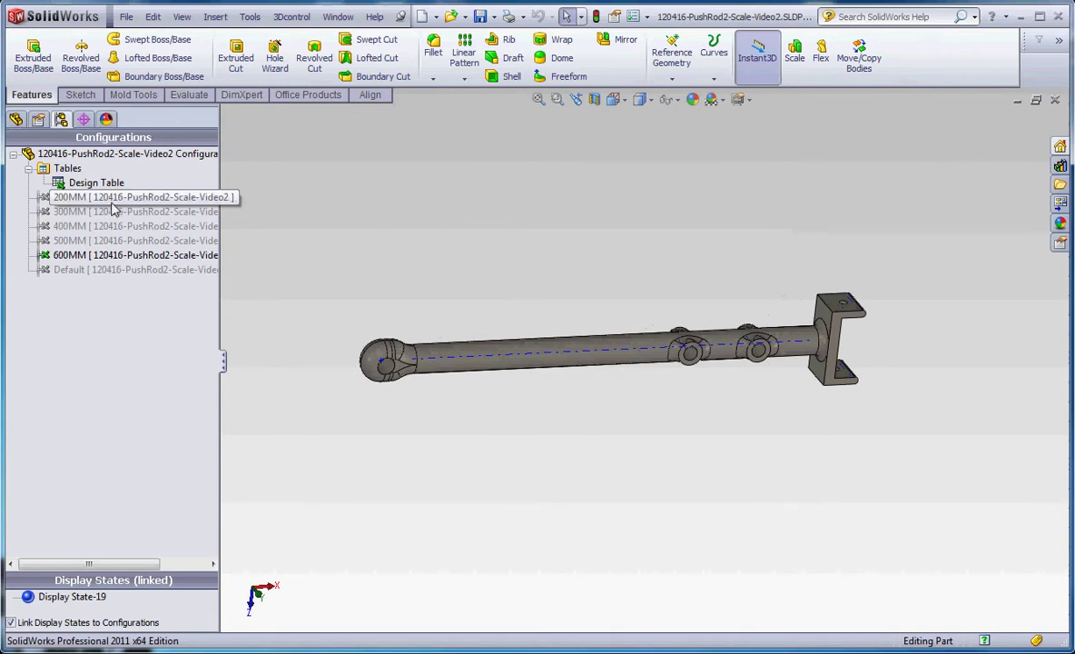
Step: Check the Equations list, close it unchanged, and activate the 300MM configuration
click(15, 119)
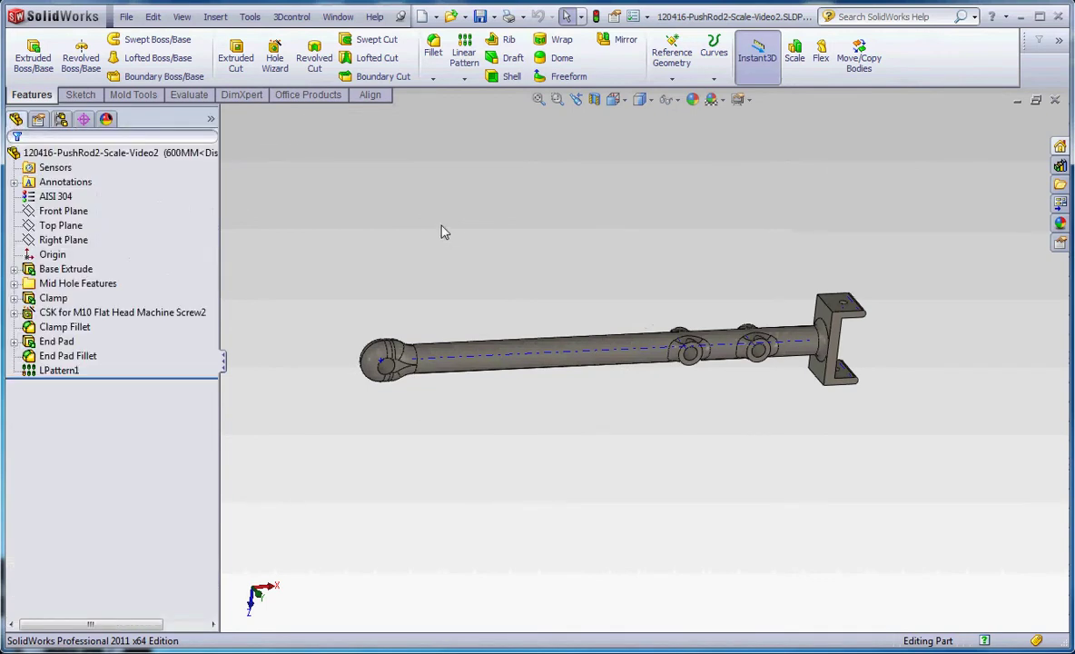
click(250, 18)
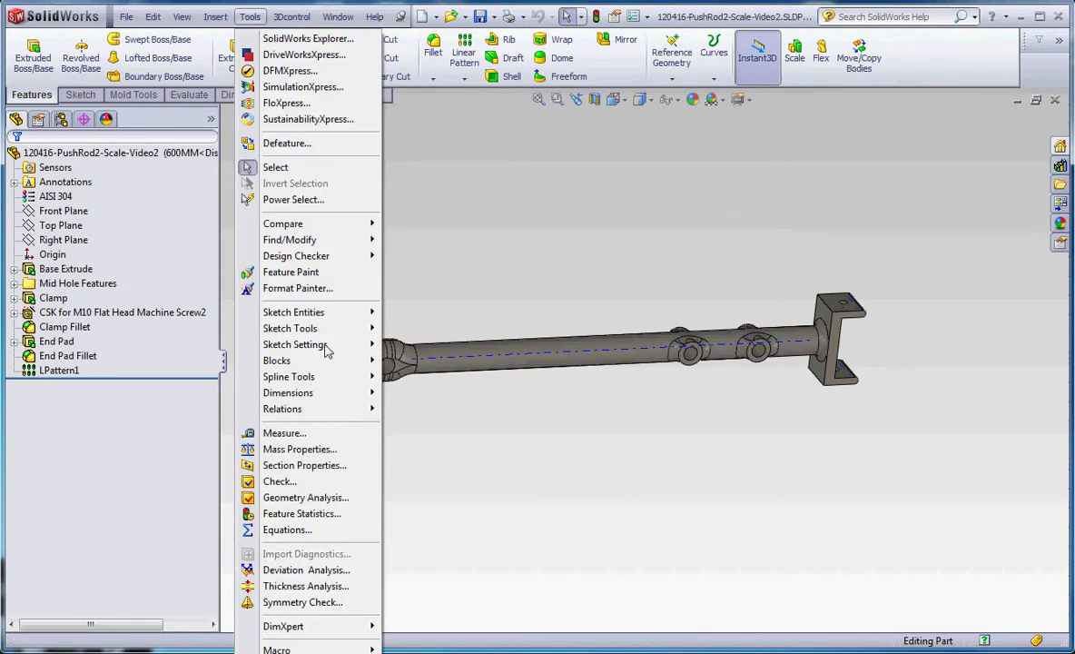
click(288, 530)
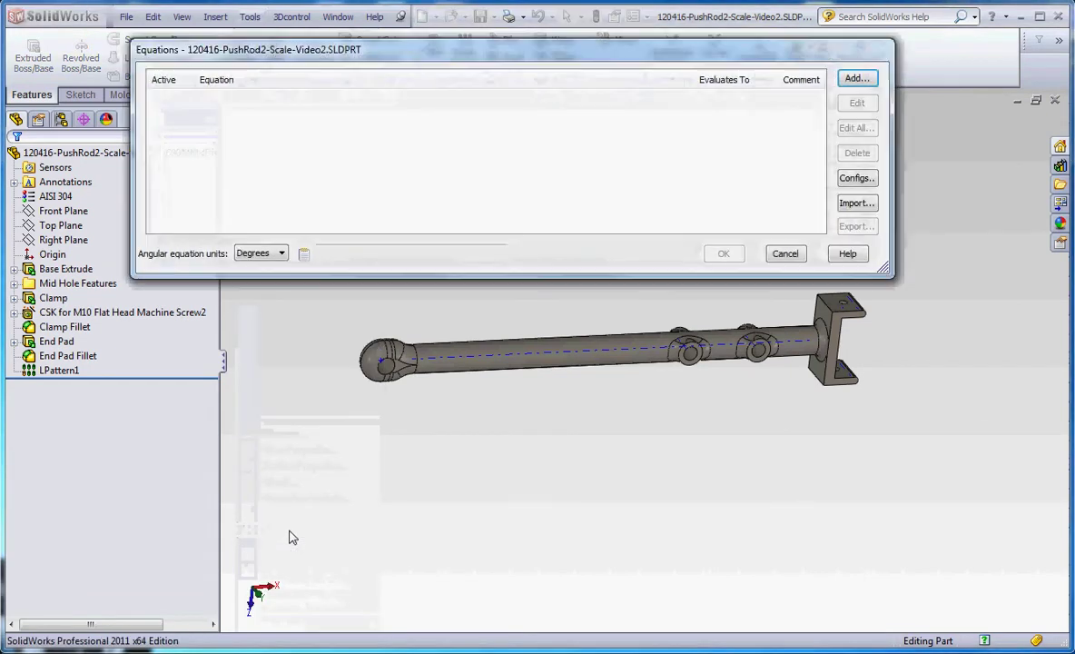
mouse_move(759, 61)
mouse_down()
mouse_move(732, 45)
mouse_move(748, 49)
mouse_up()
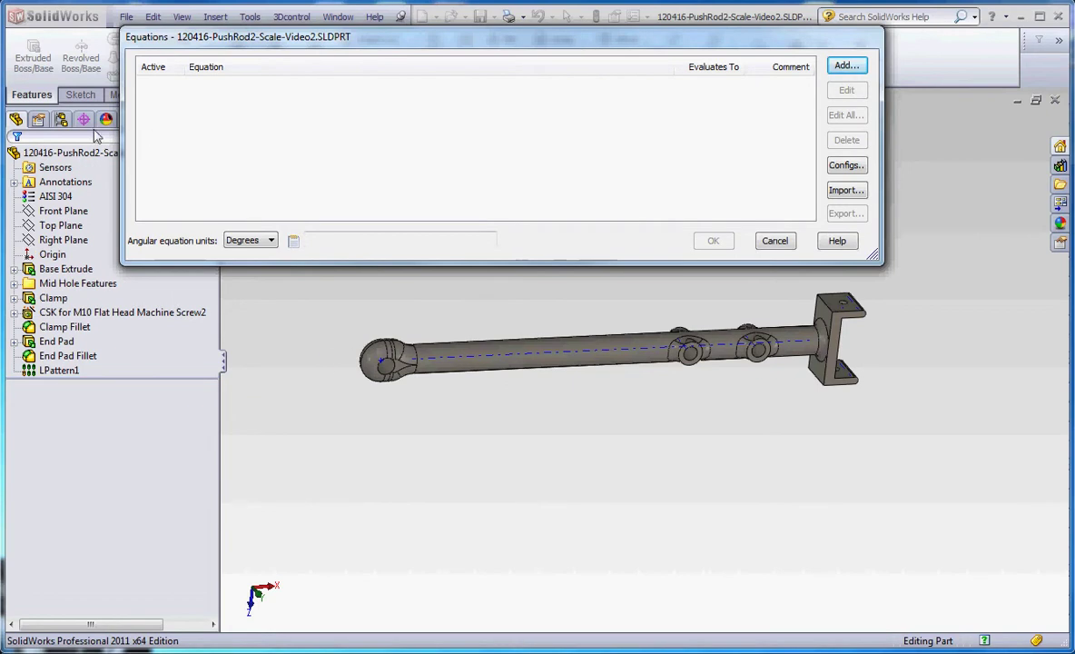
click(60, 119)
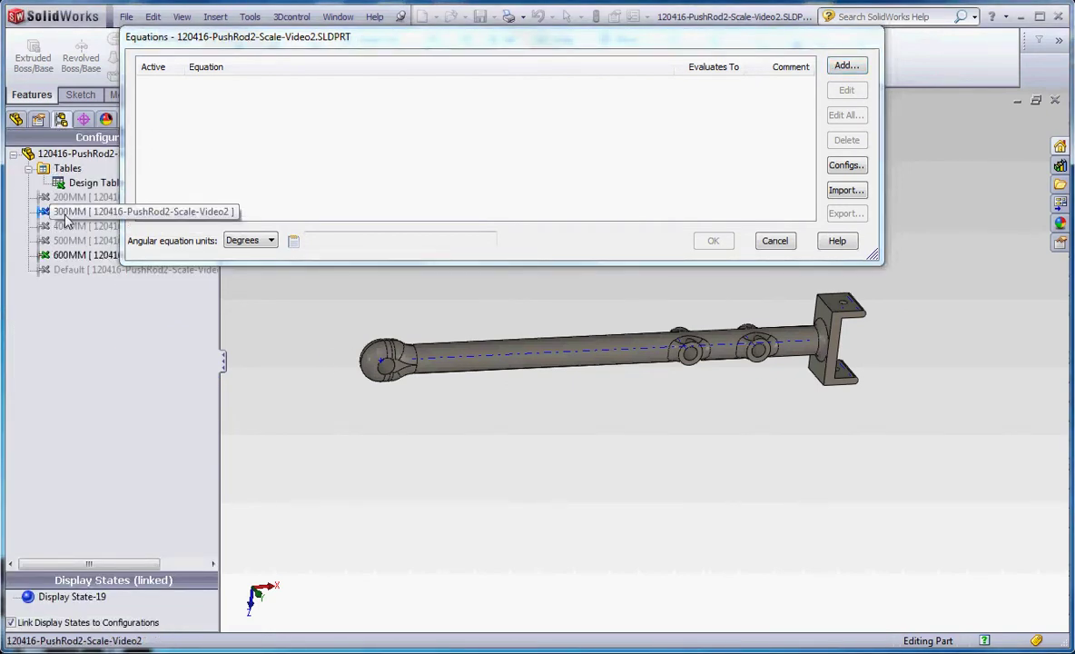
click(770, 241)
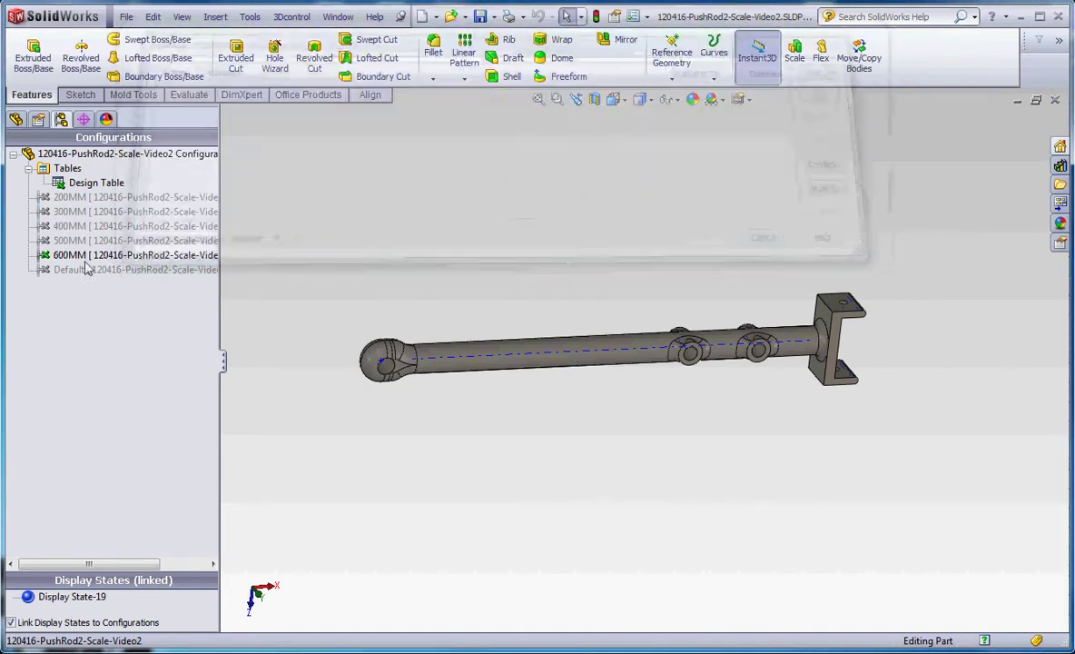
double_click(72, 212)
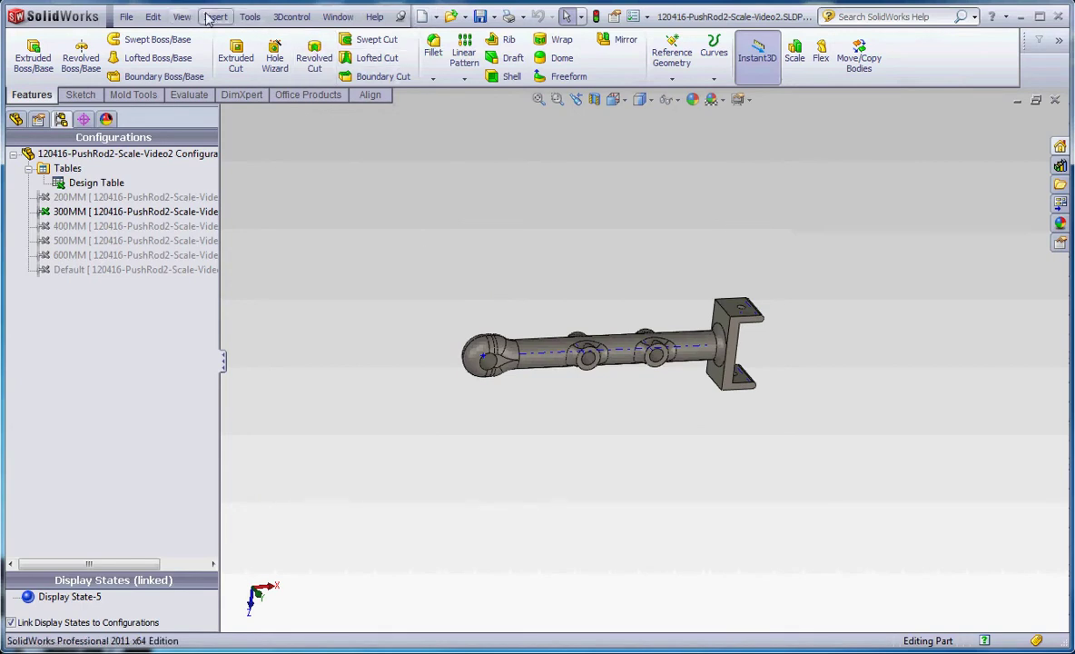
Step: Begin a new equation in Tools > Equations referencing LPattern1's 100 spacing as D1@LPattern1
click(247, 18)
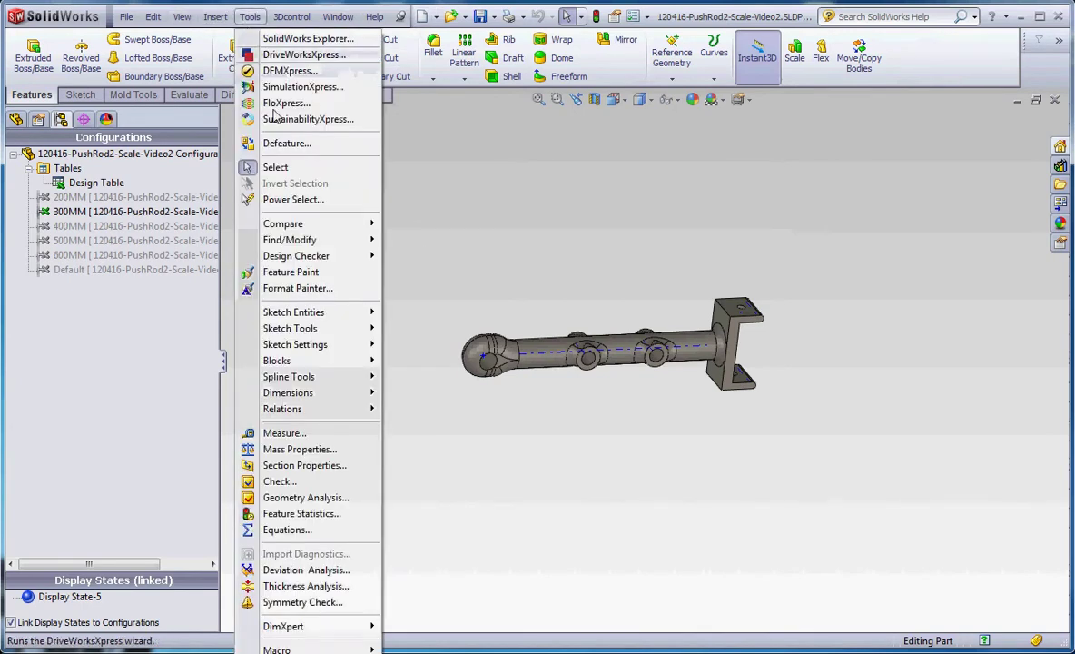
click(288, 531)
click(846, 65)
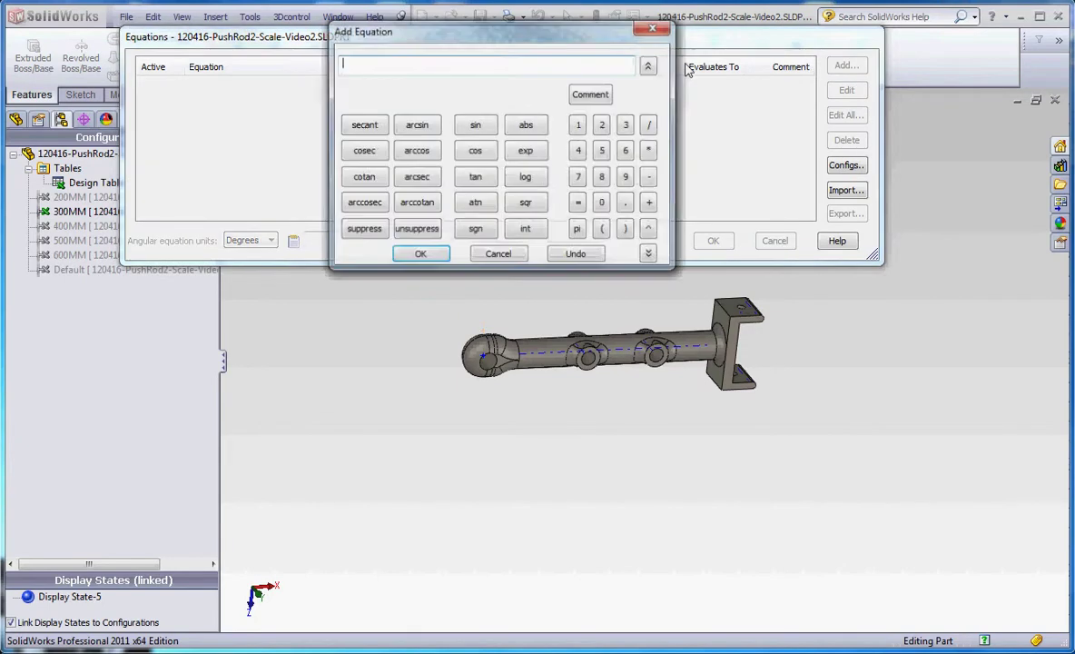
drag(563, 34, 697, 42)
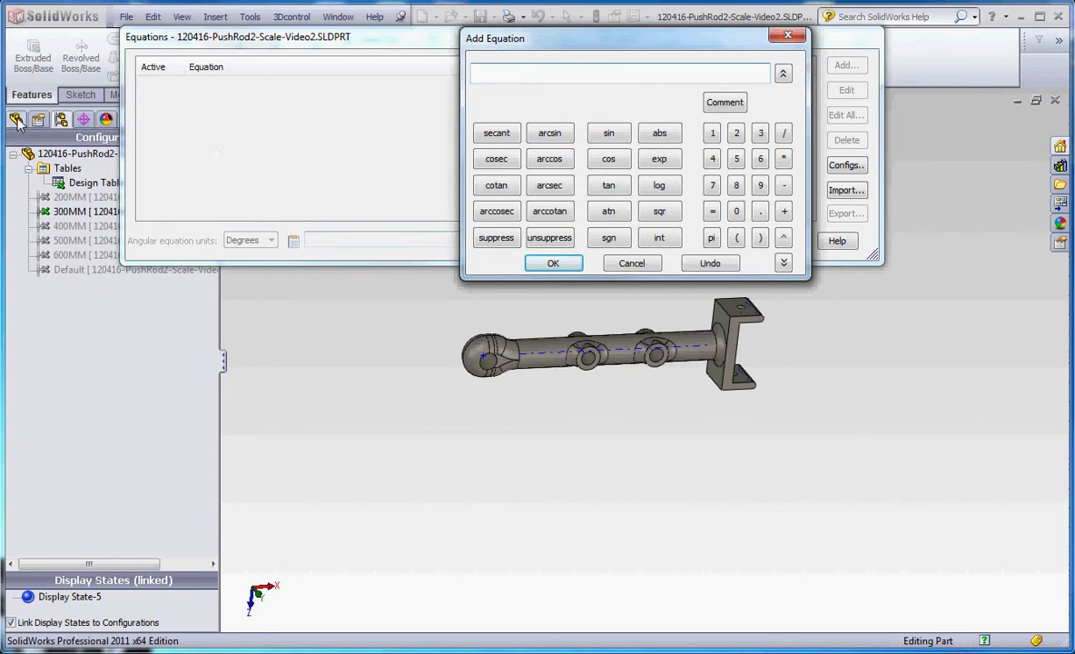
click(15, 119)
click(59, 370)
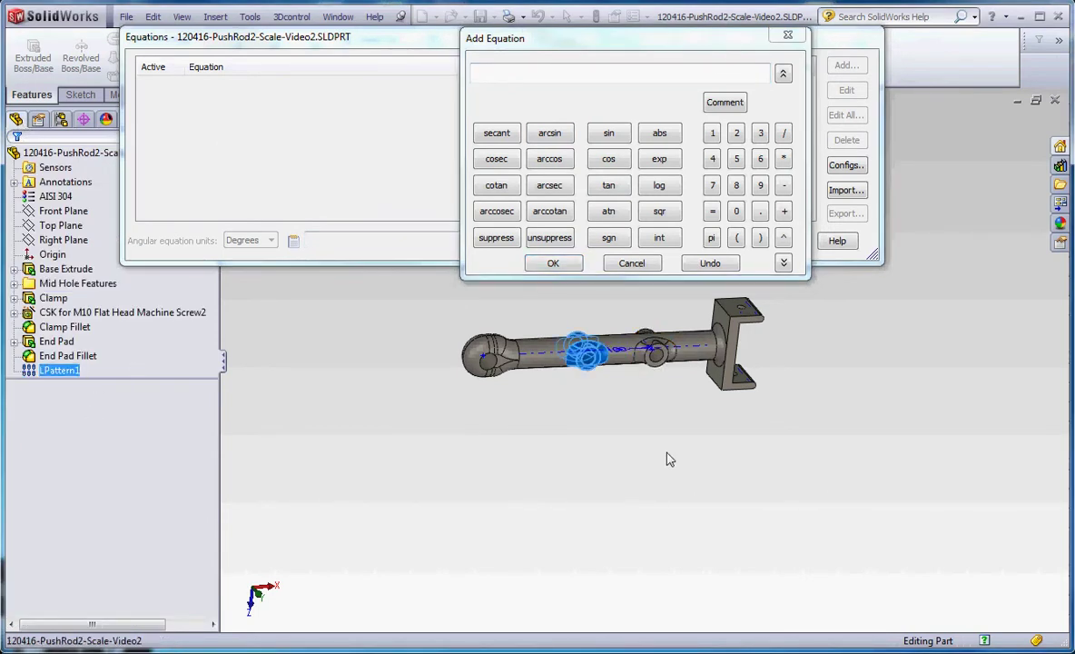
scroll(641, 356, down, 8)
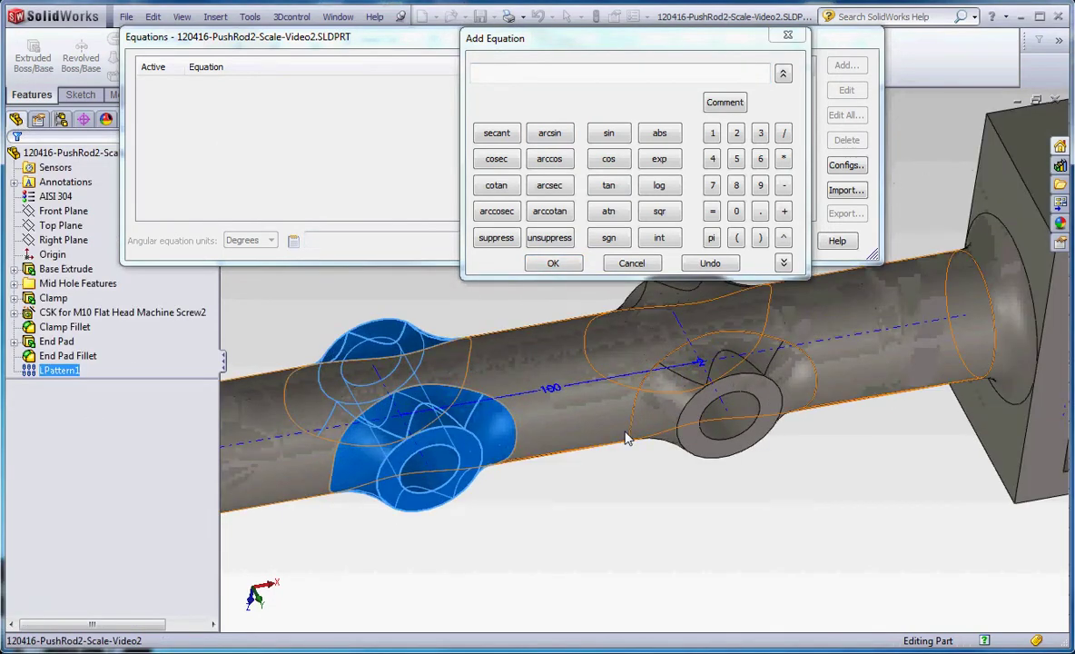
scroll(624, 438, up, 5)
click(674, 363)
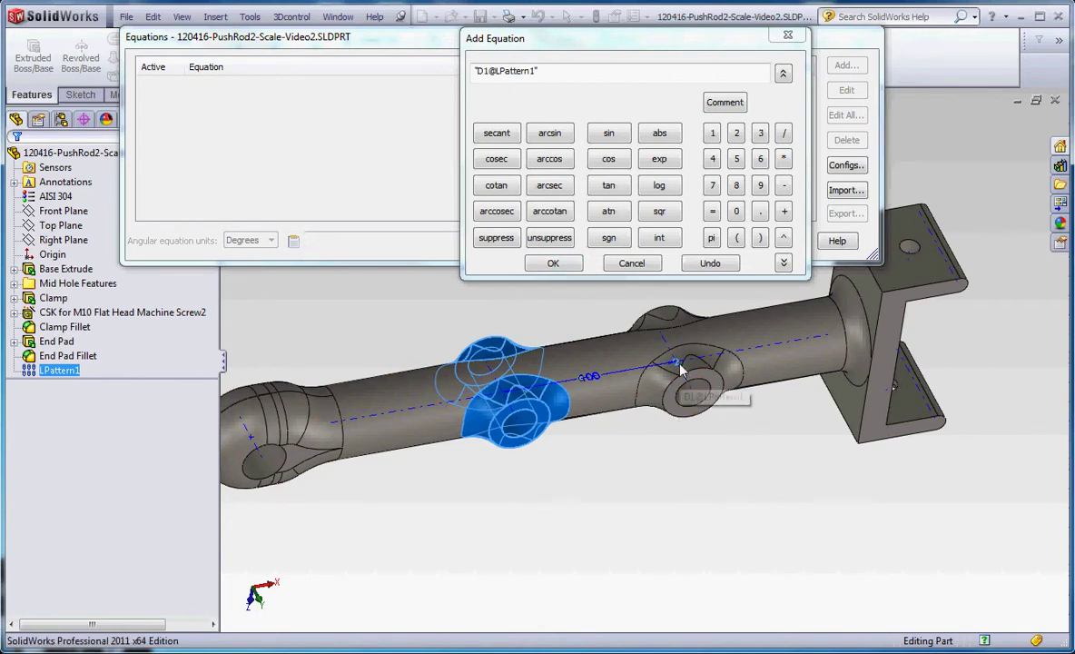
Step: Abandon the new equation and drag LPattern1's 100 spacing dimension below the push rod
click(787, 35)
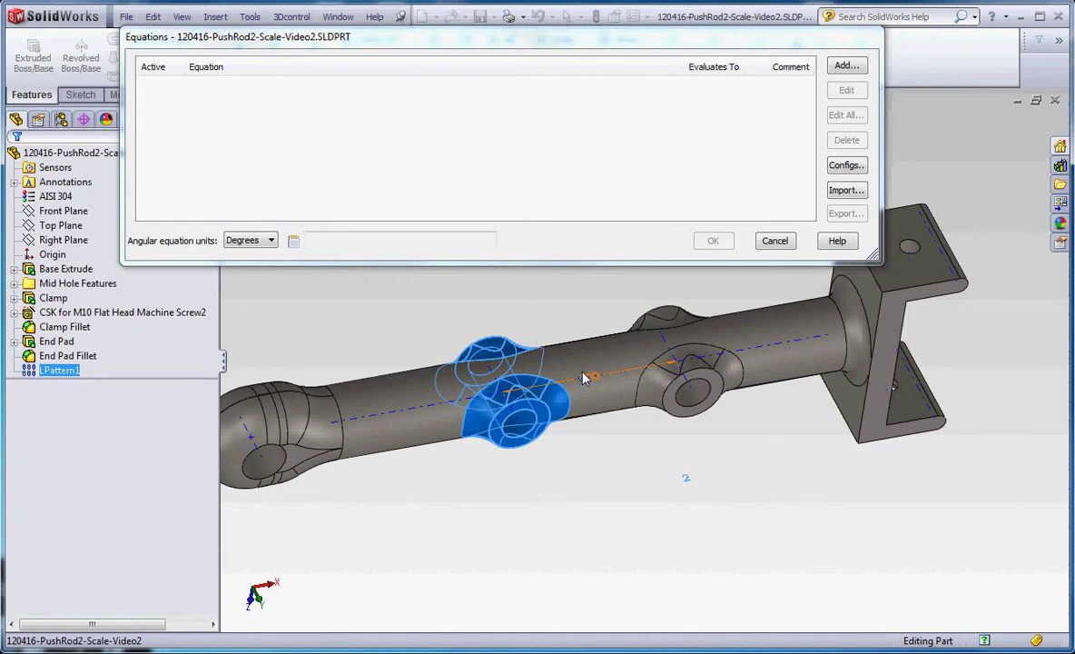
drag(583, 377, 620, 449)
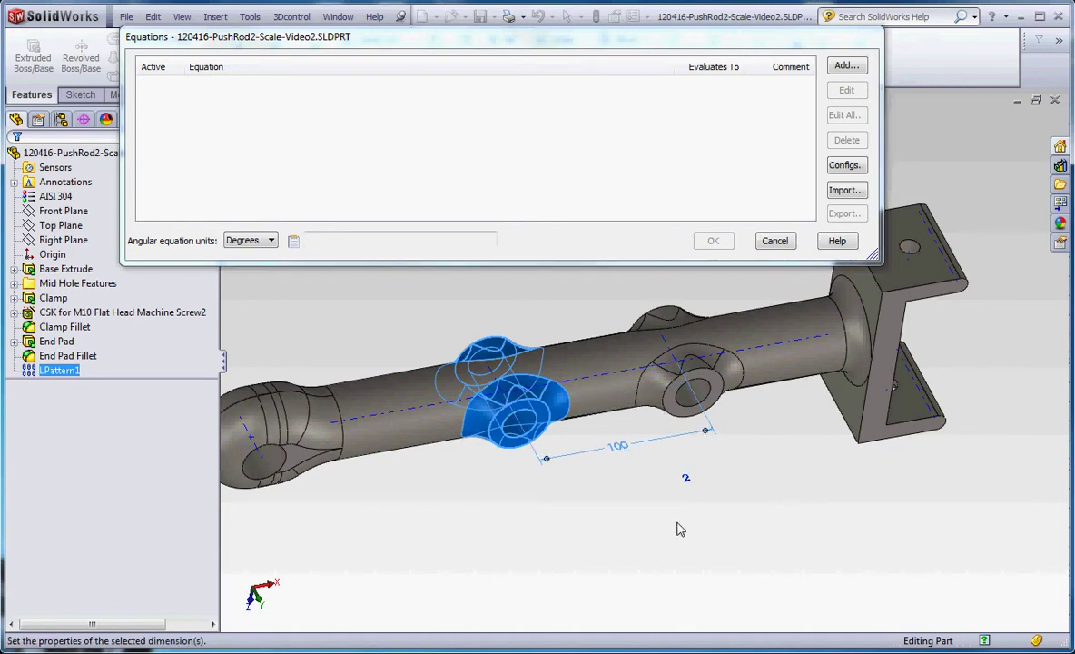
Step: Start an equation setting LPattern1's instance count (2) equal to the 300 shaft length Length@Base Extrude
click(677, 525)
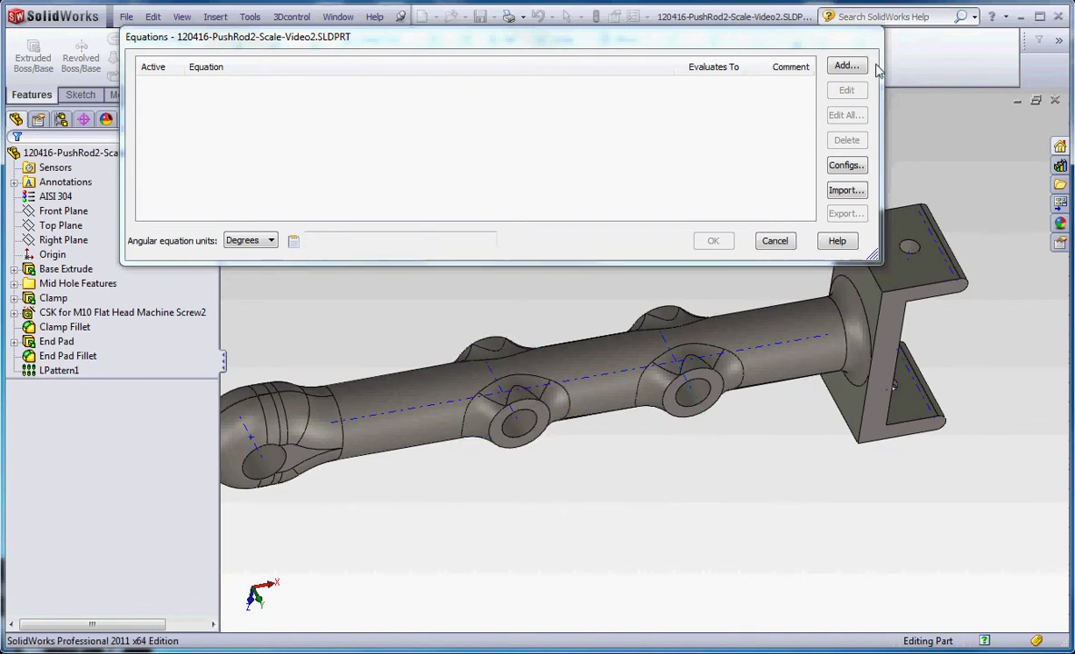
click(854, 67)
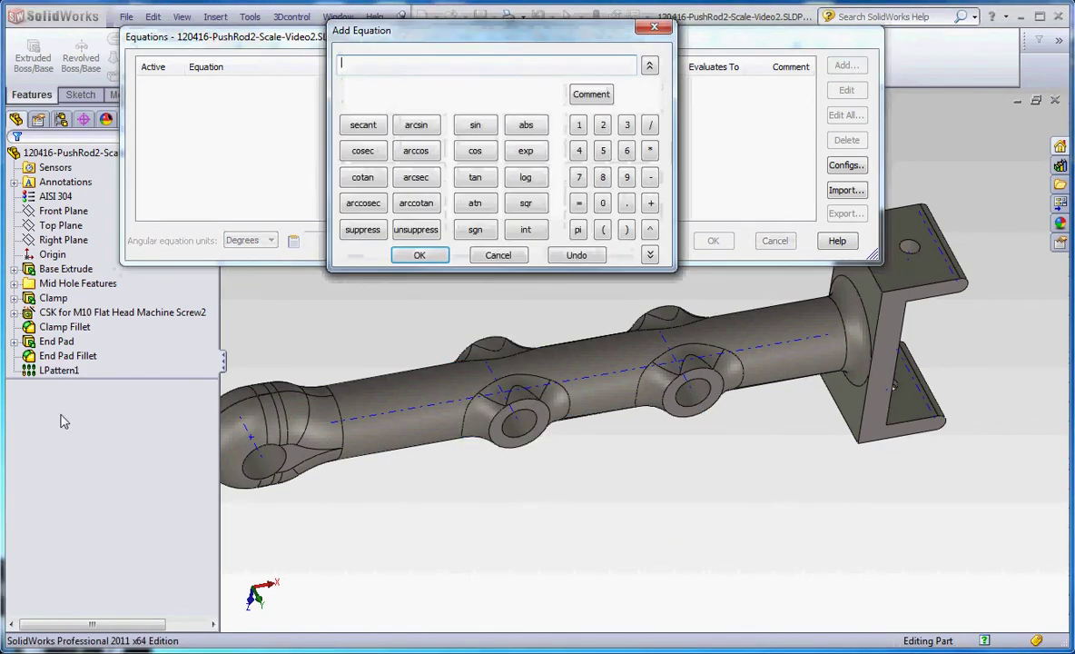
click(56, 369)
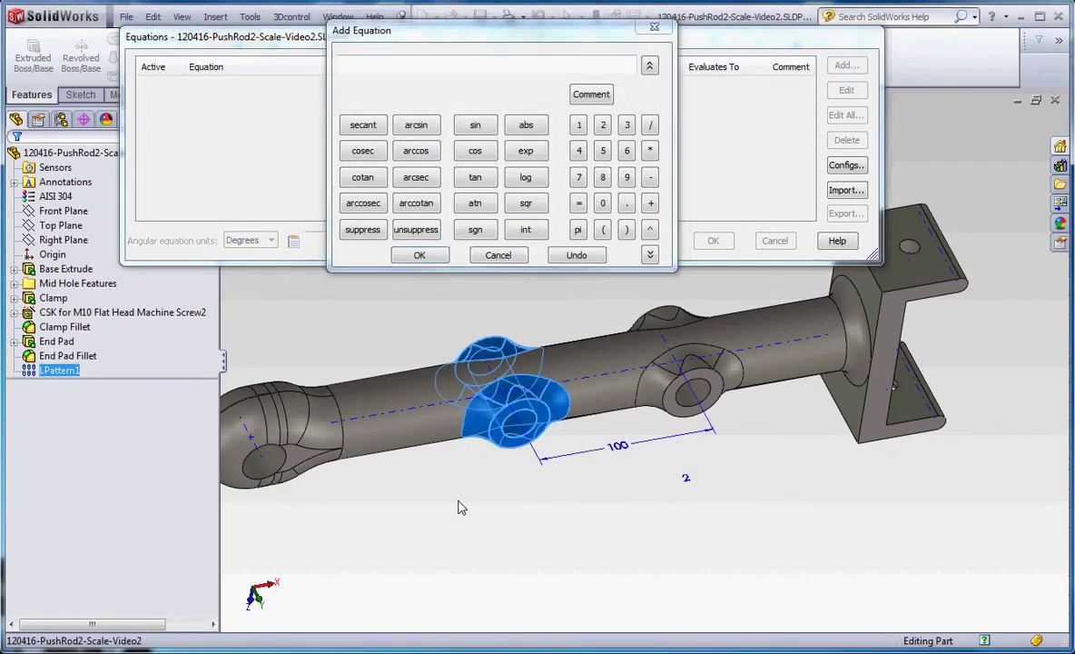
click(686, 478)
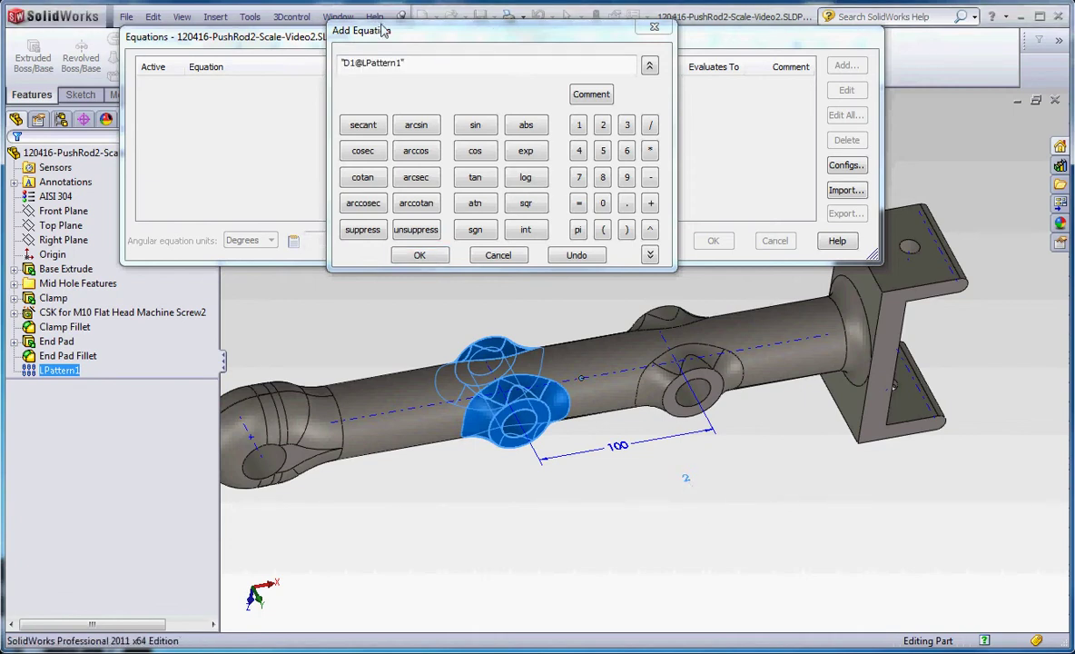
click(383, 30)
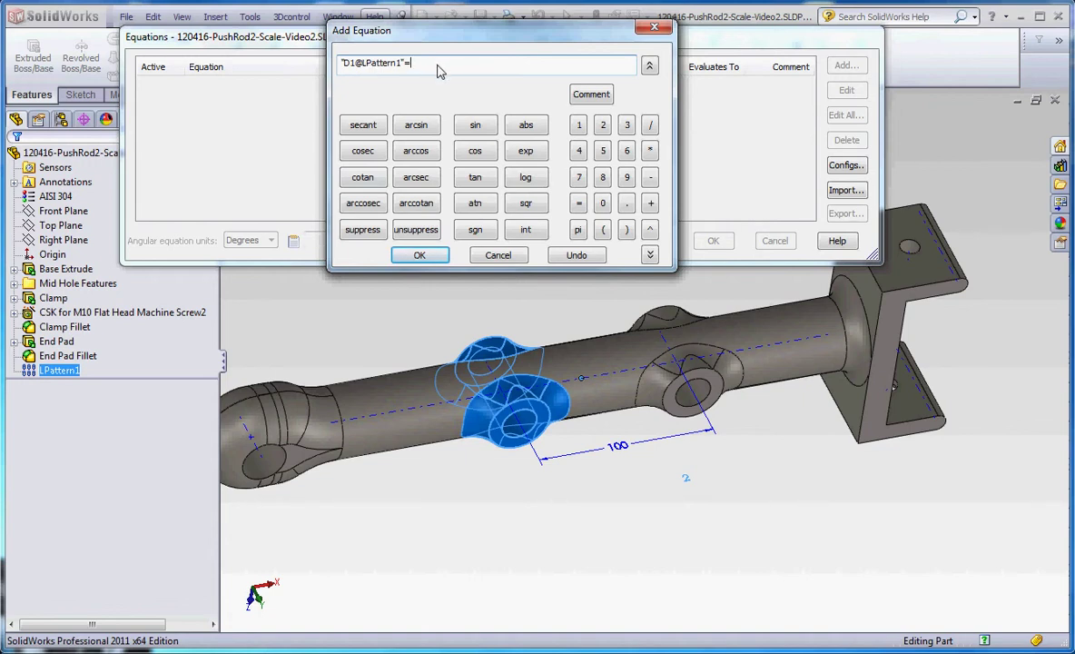
click(423, 434)
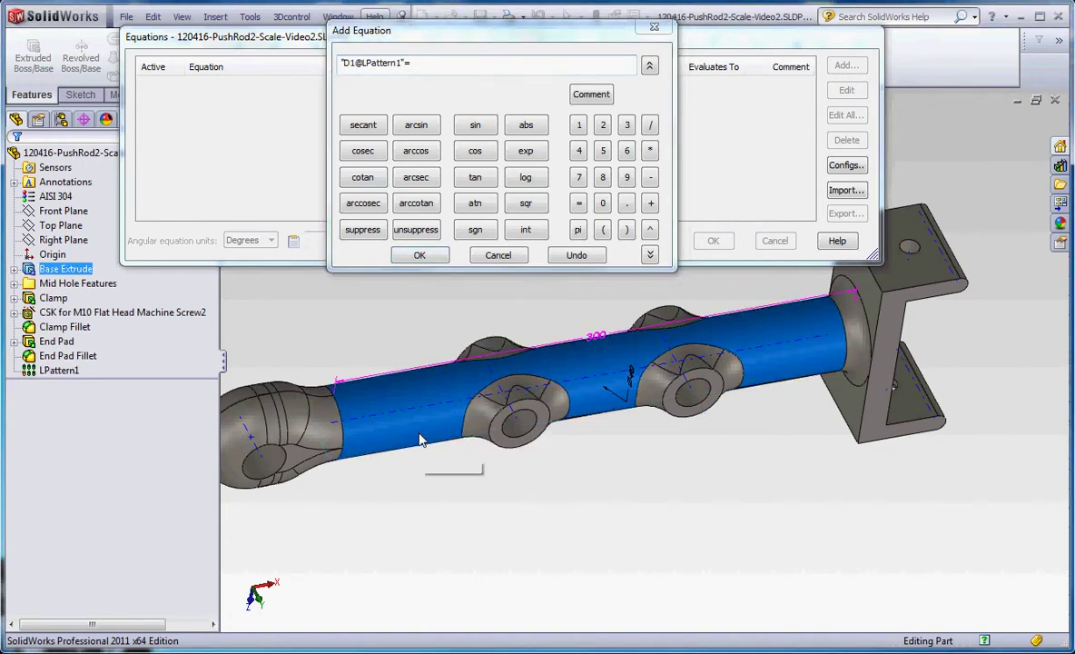
click(595, 341)
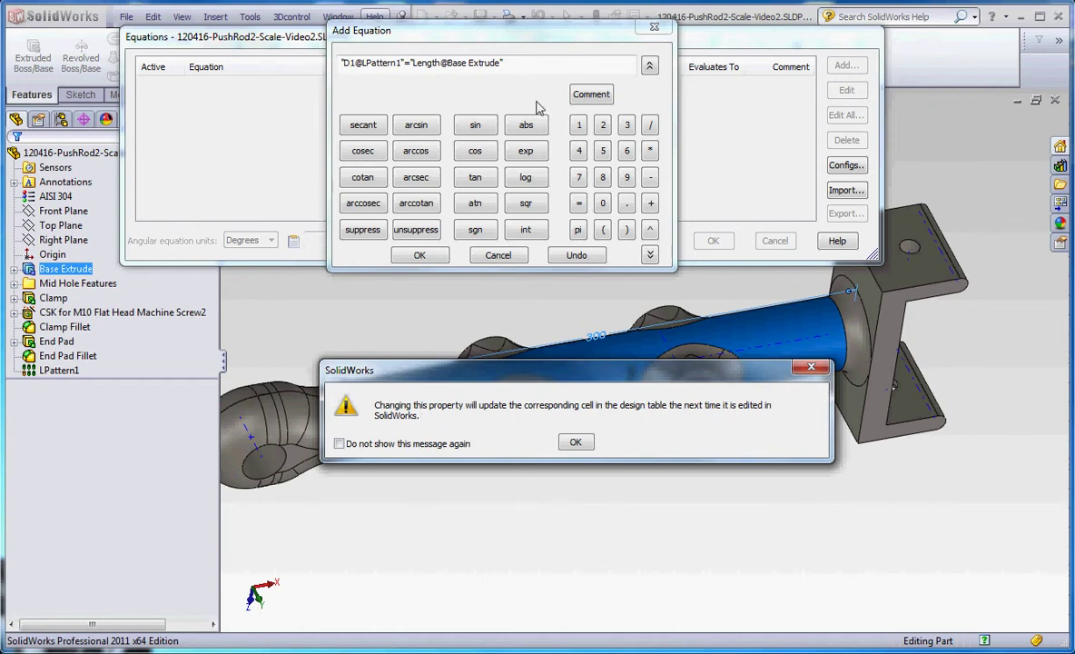
Step: Complete the equation as (Length@Base Extrude - D3@LPattern1)/D3@LPattern1 and add it, evaluating to 2
click(575, 443)
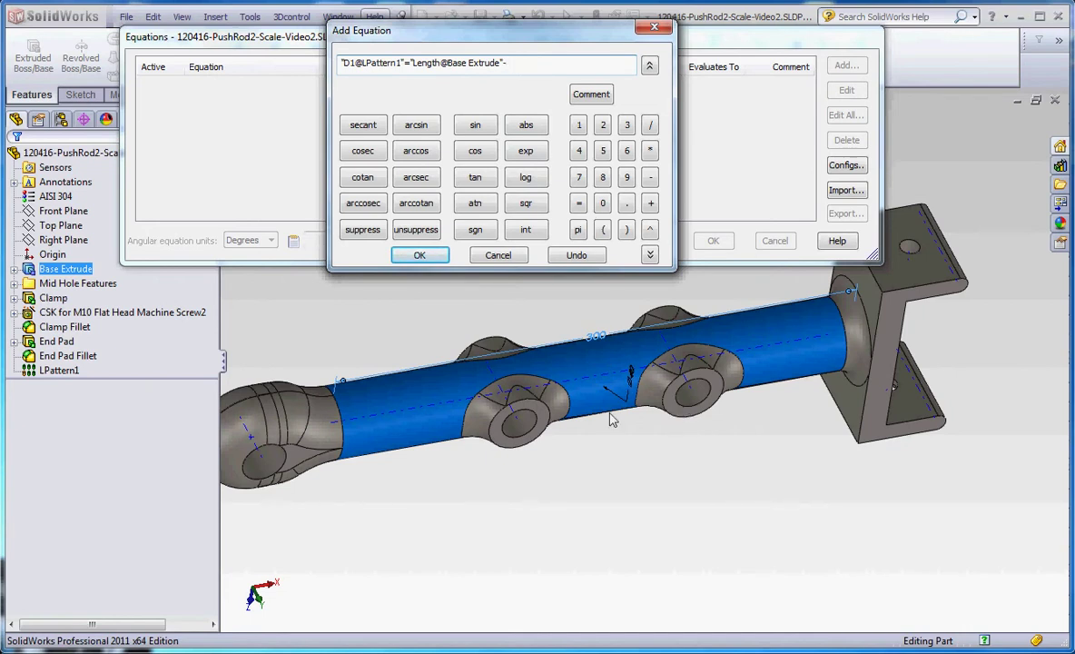
click(549, 424)
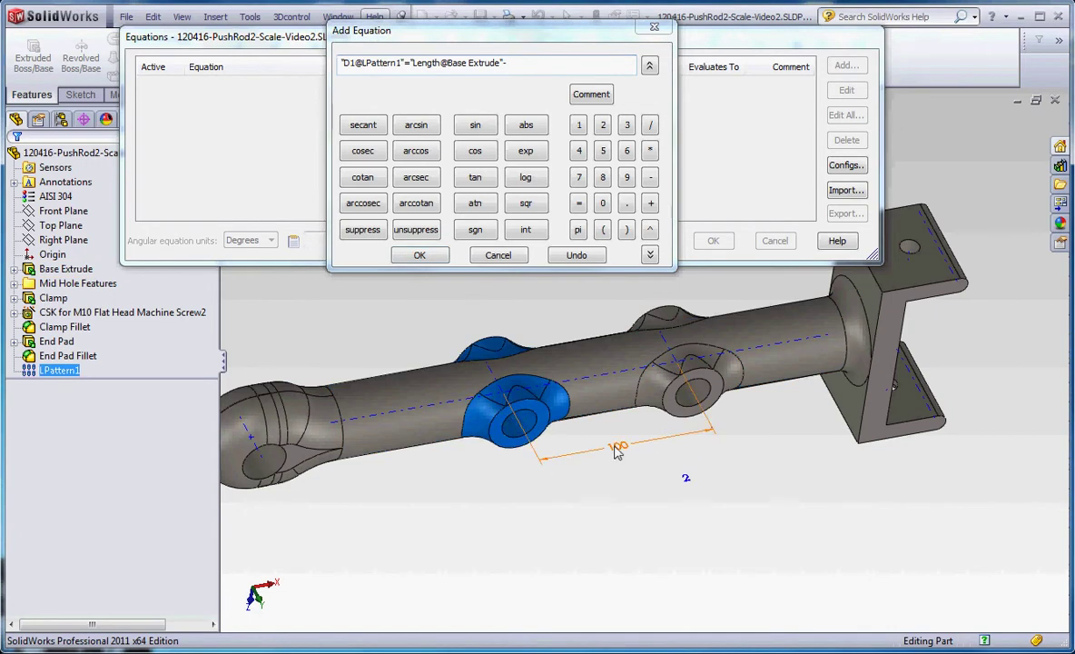
click(616, 450)
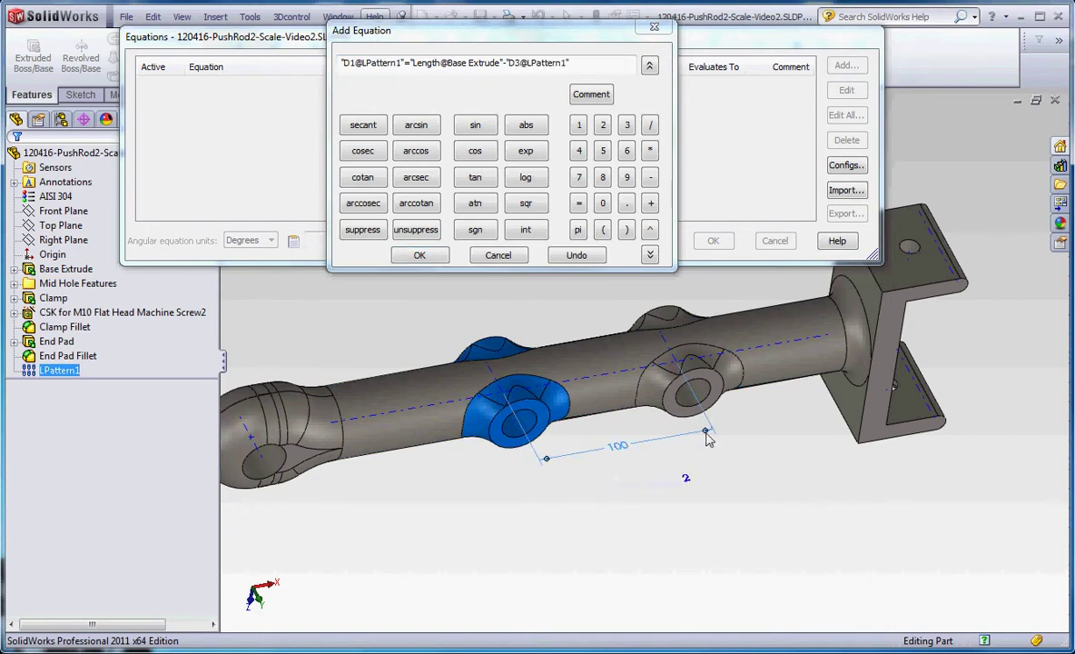
click(593, 70)
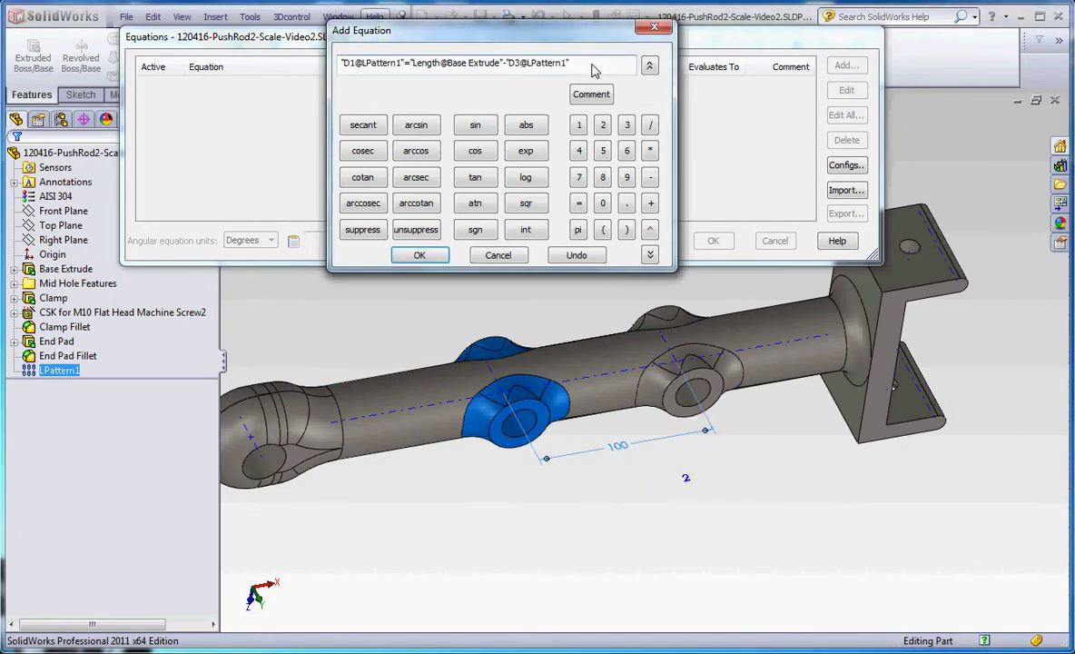
text(/)
click(618, 452)
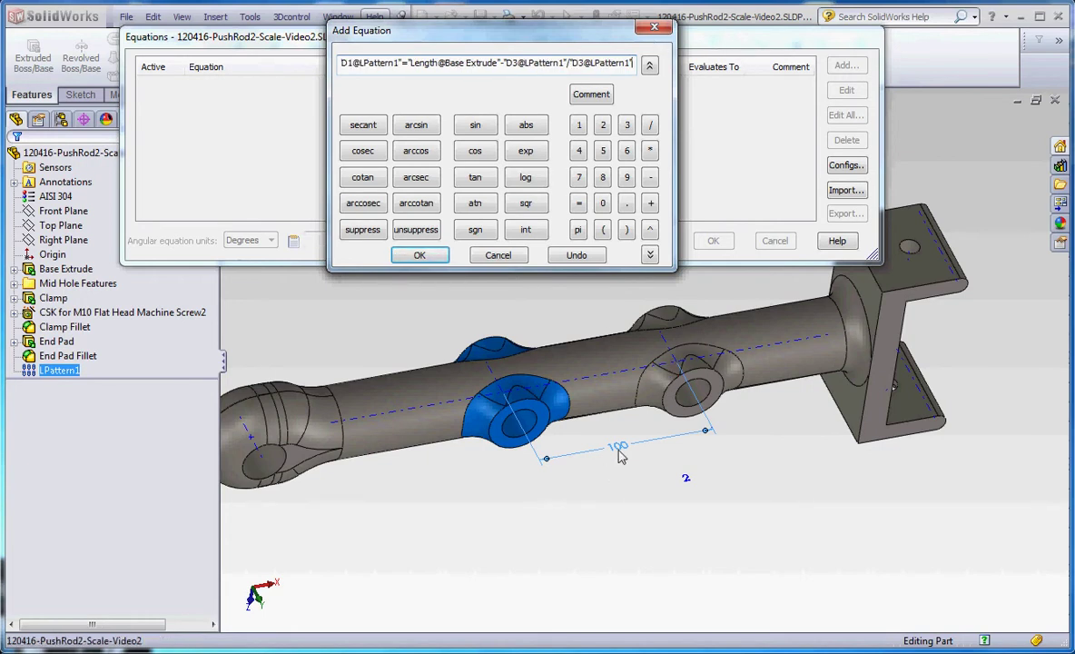
click(570, 70)
text())
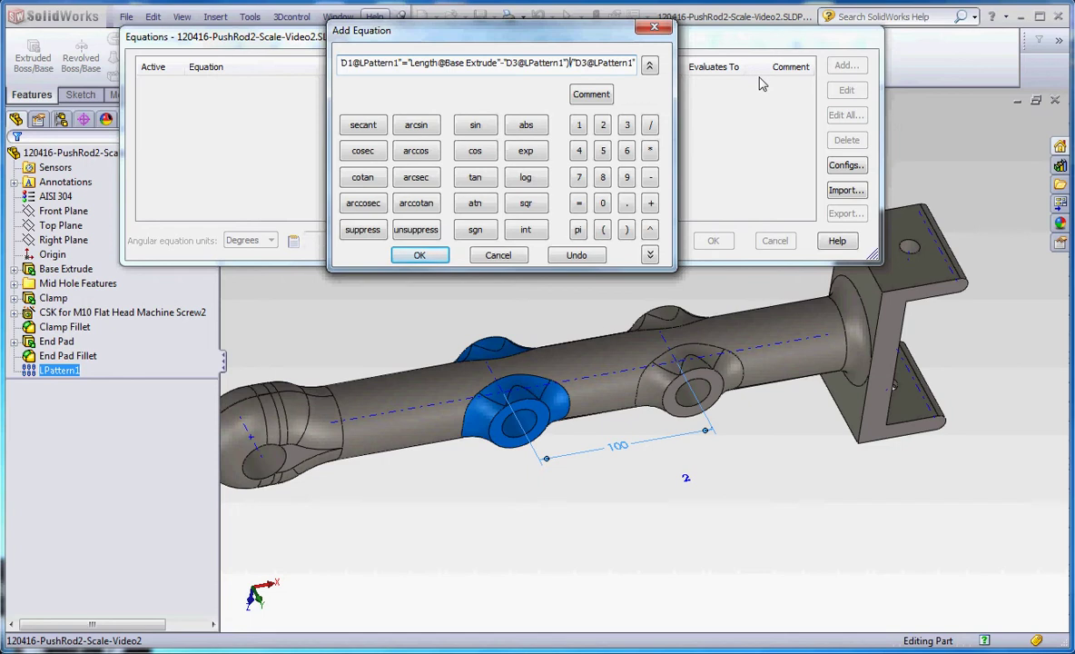
click(717, 395)
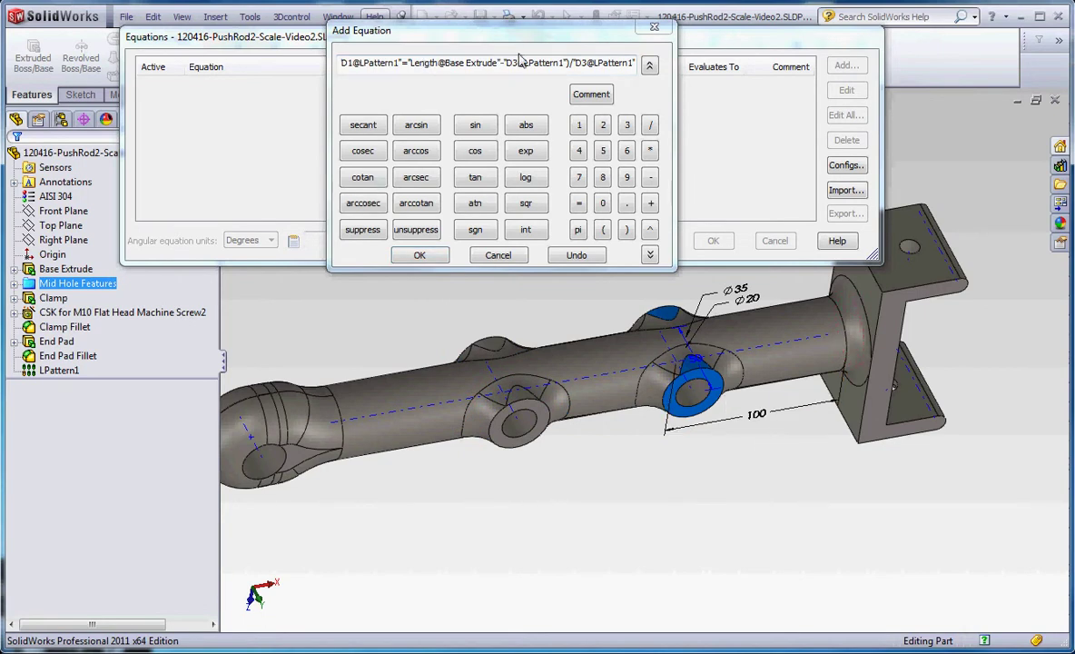
click(406, 64)
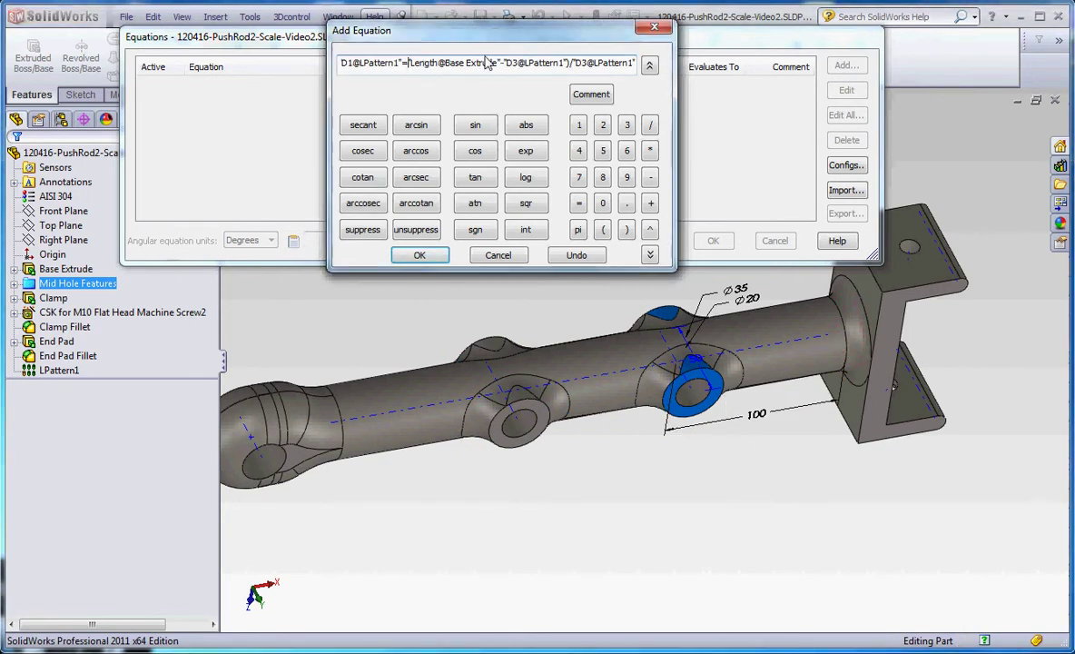
text(()
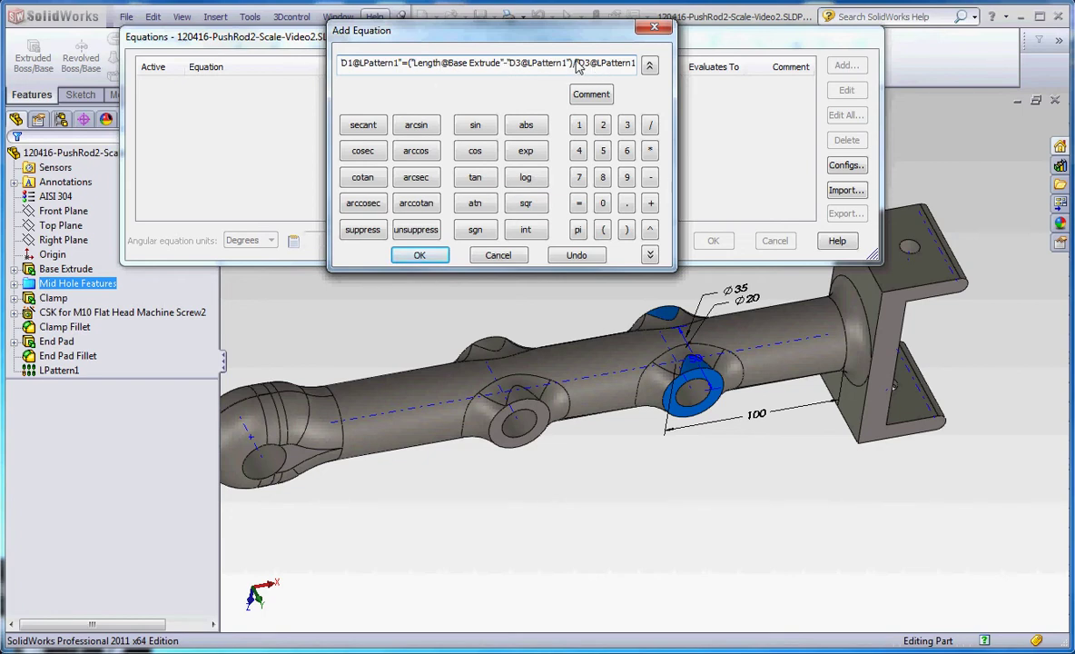
click(419, 255)
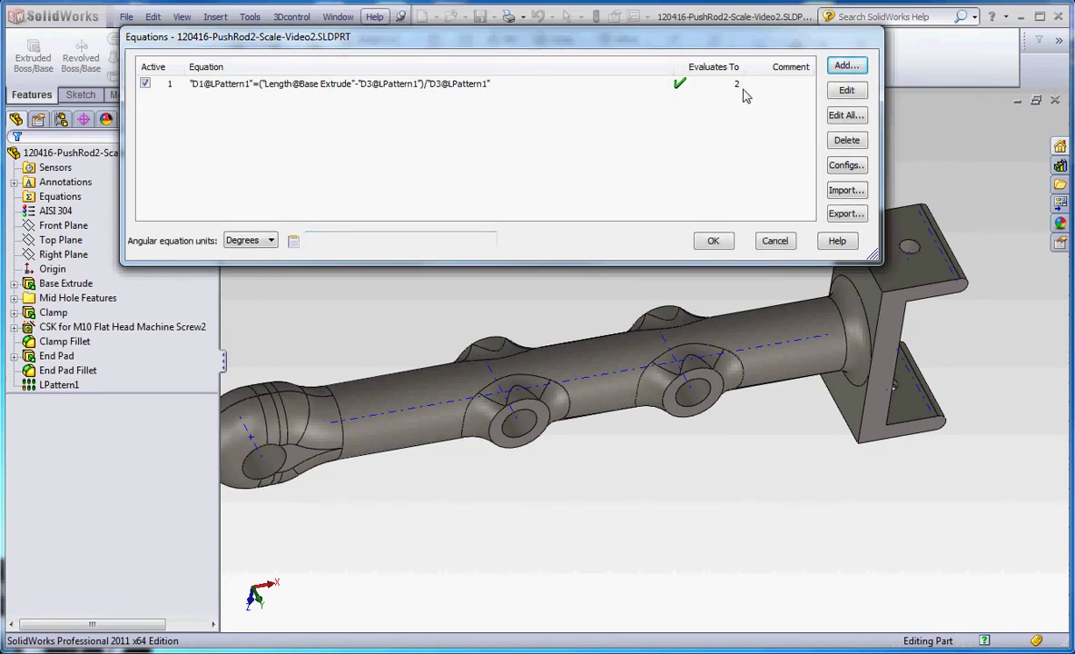
Step: Apply the equation, then activate the 400MM and 500MM configurations to see more patterned pads
click(713, 241)
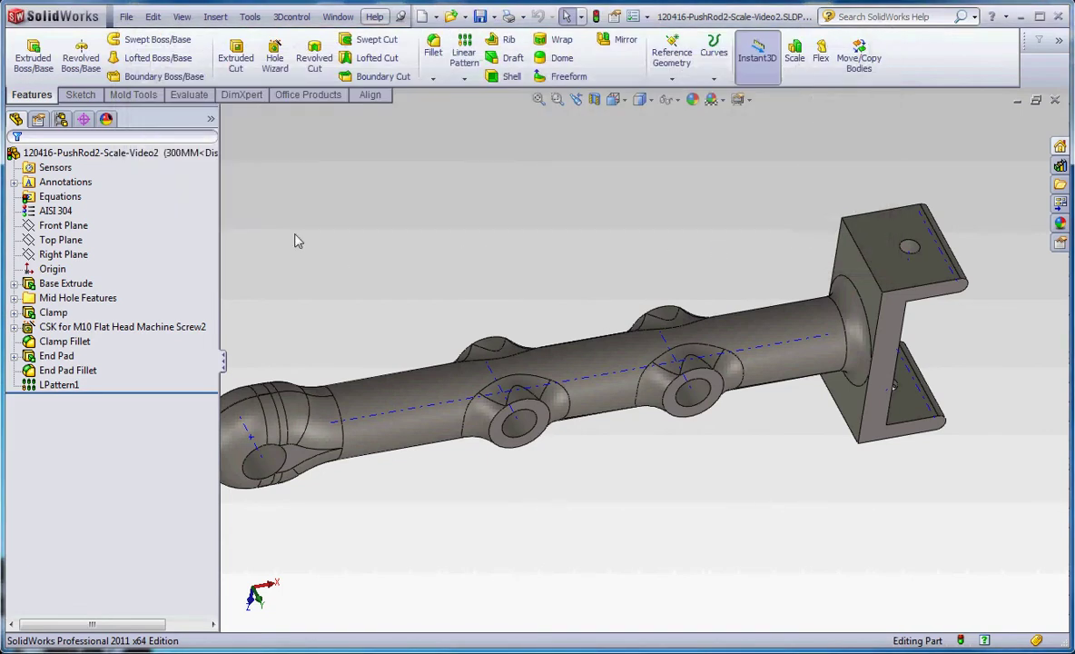
click(62, 119)
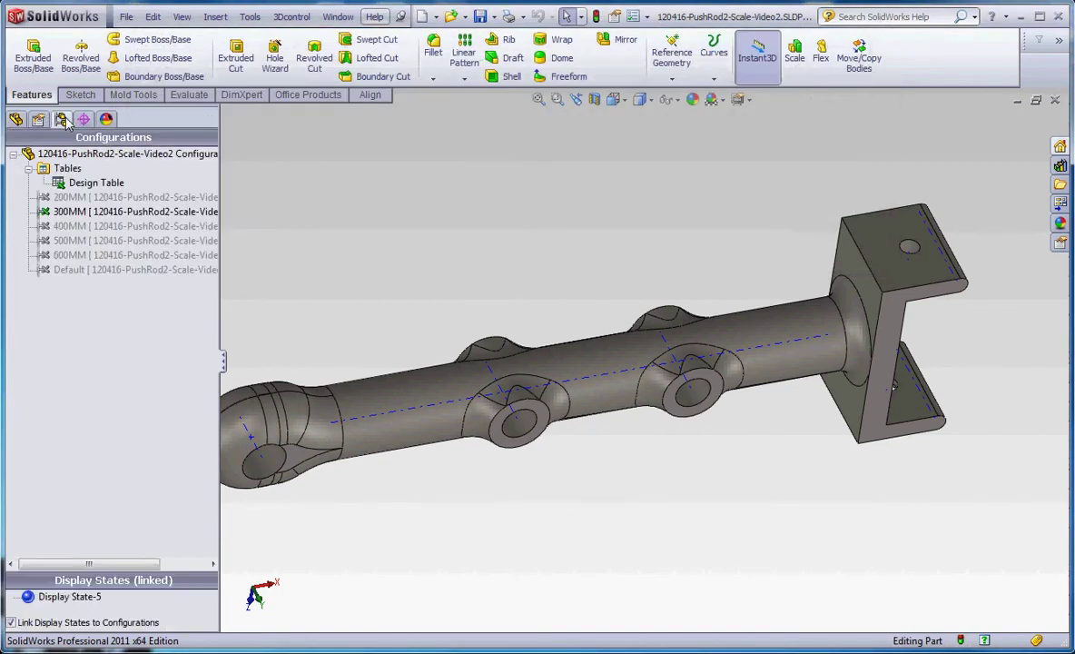
click(88, 227)
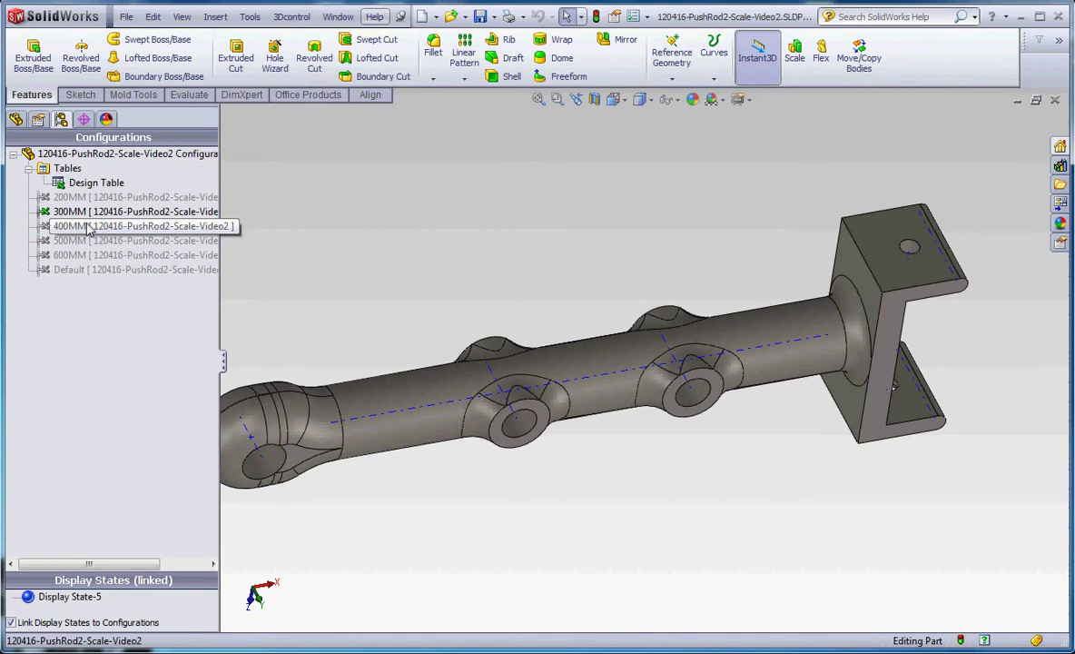
double_click(88, 228)
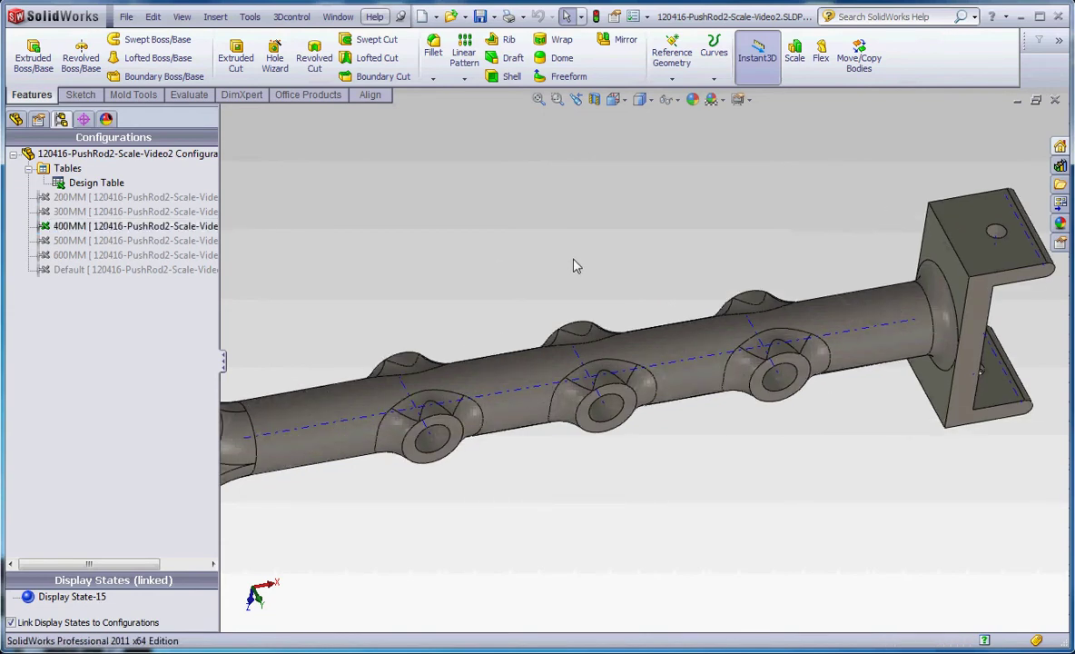
key(f)
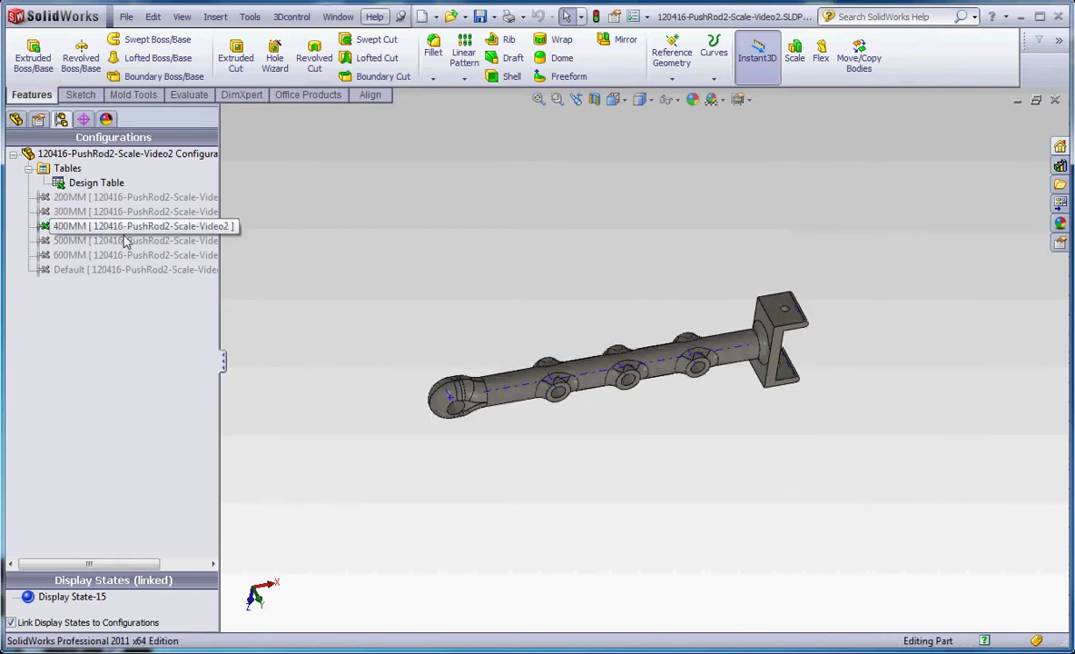
double_click(125, 241)
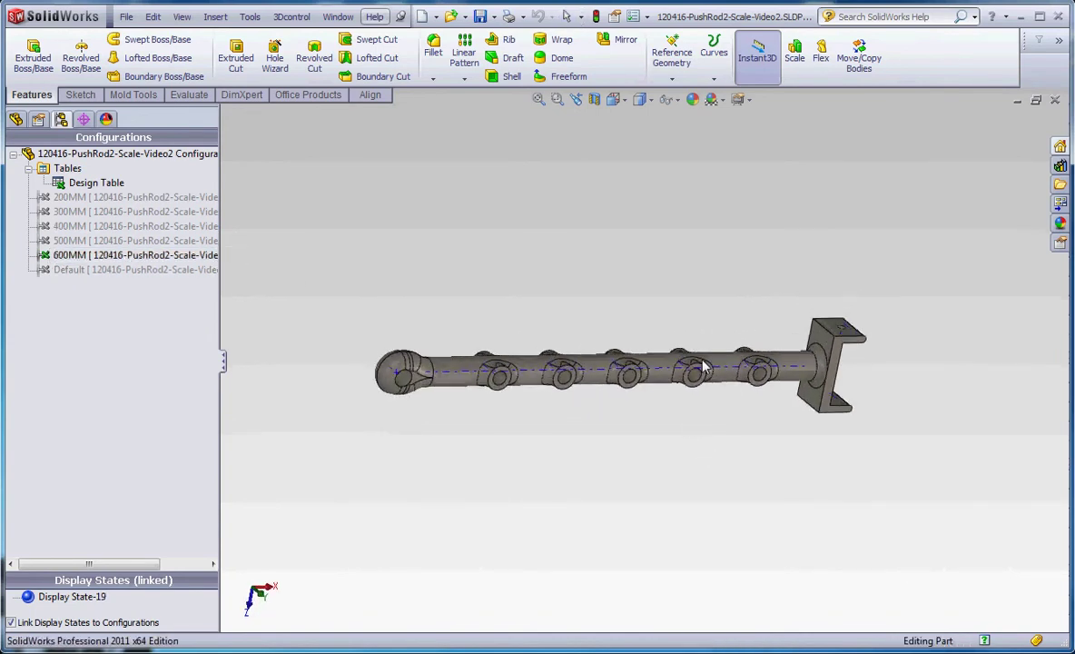
middle_drag(703, 367, 679, 387)
scroll(676, 385, down, 3)
scroll(638, 364, up, 2)
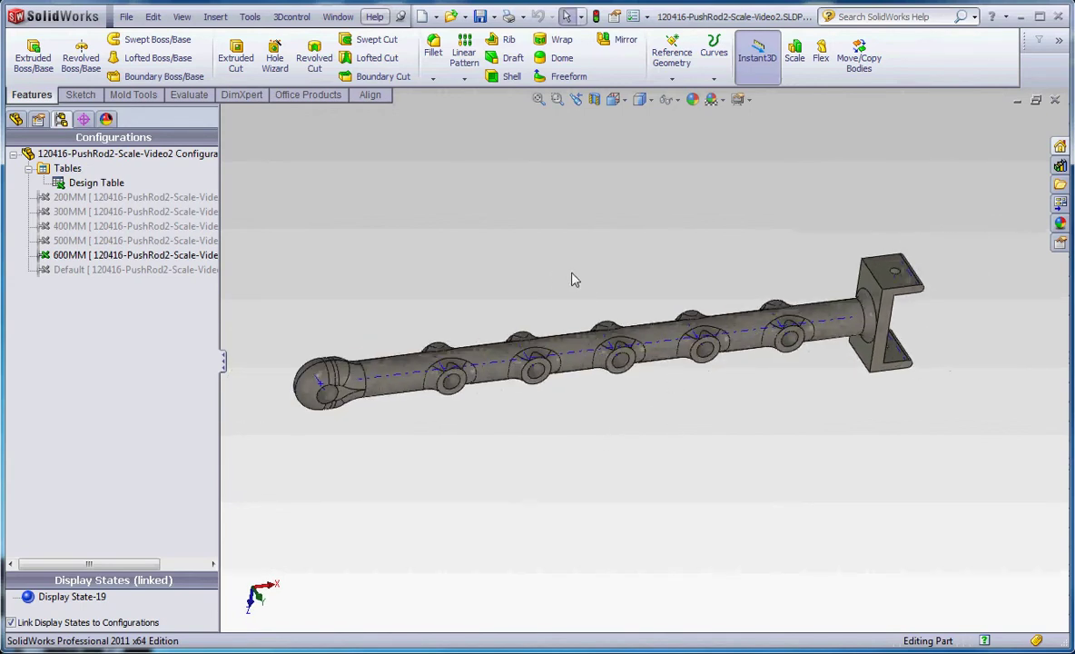
Step: Activate and rebuild the 200MM configuration, leaving a short rod with a single mid hole
double_click(116, 204)
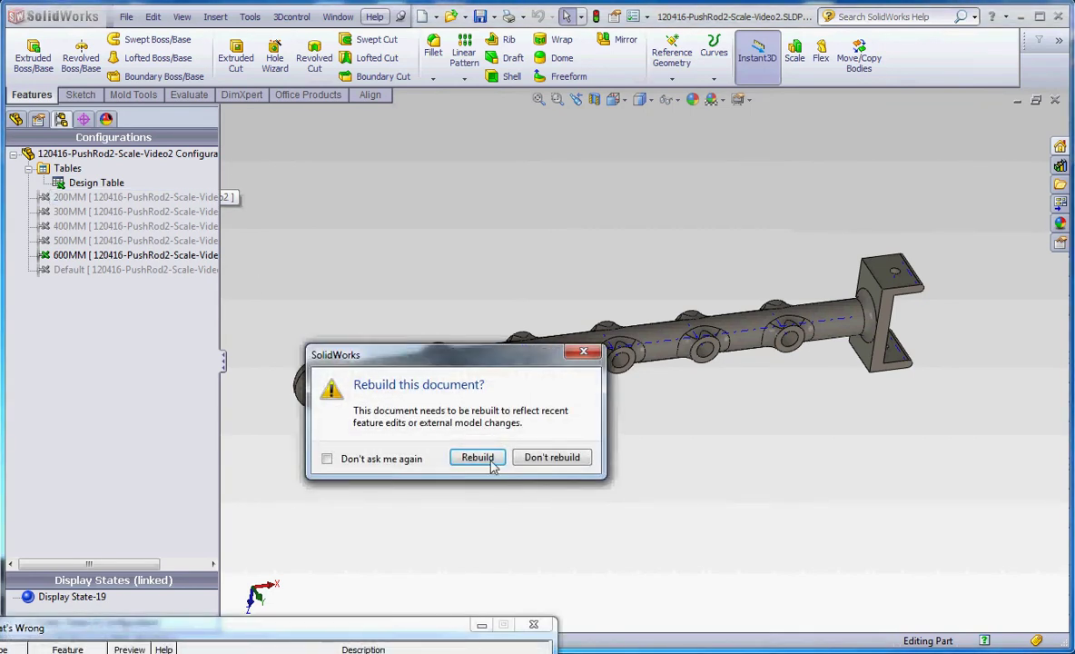
click(478, 458)
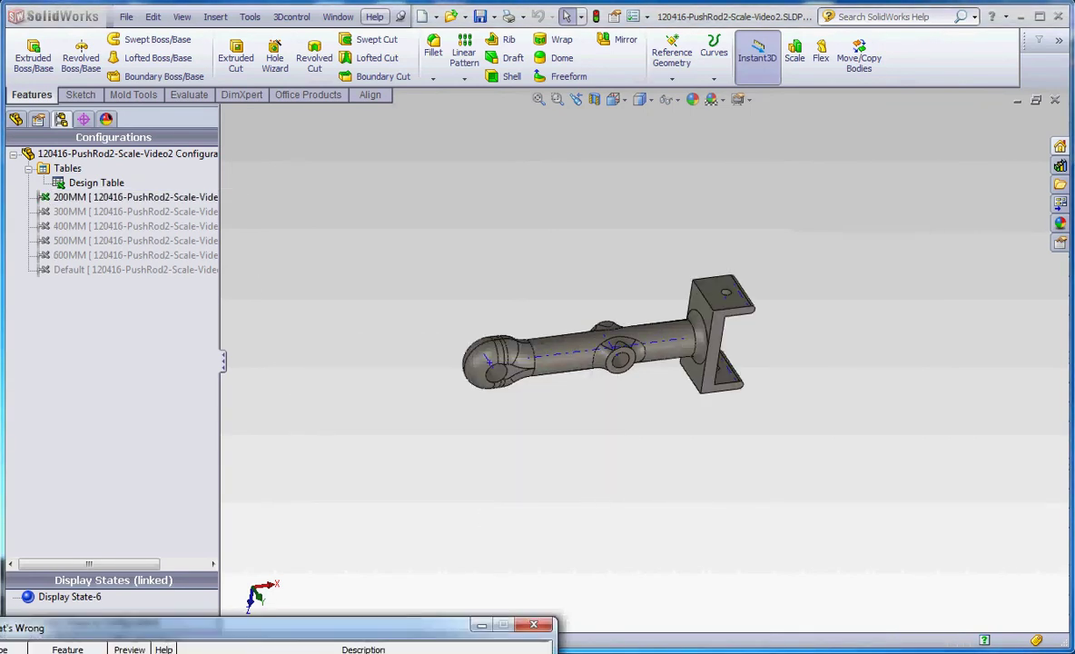